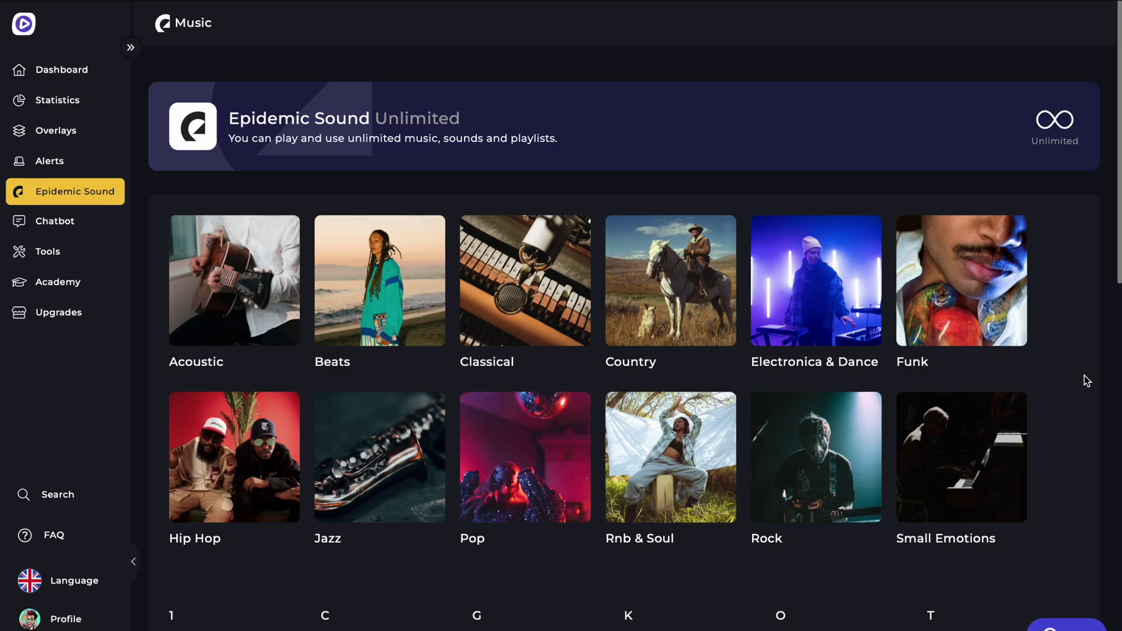
Step: Browse the Epidemic Sound library's music genres, playlists and sound effects
{"action": "scroll", "coordinate": [1084, 377], "scroll_direction": "down", "scroll_amount": 5}
{"action": "scroll", "coordinate": [1084, 378], "scroll_direction": "down", "scroll_amount": 6}
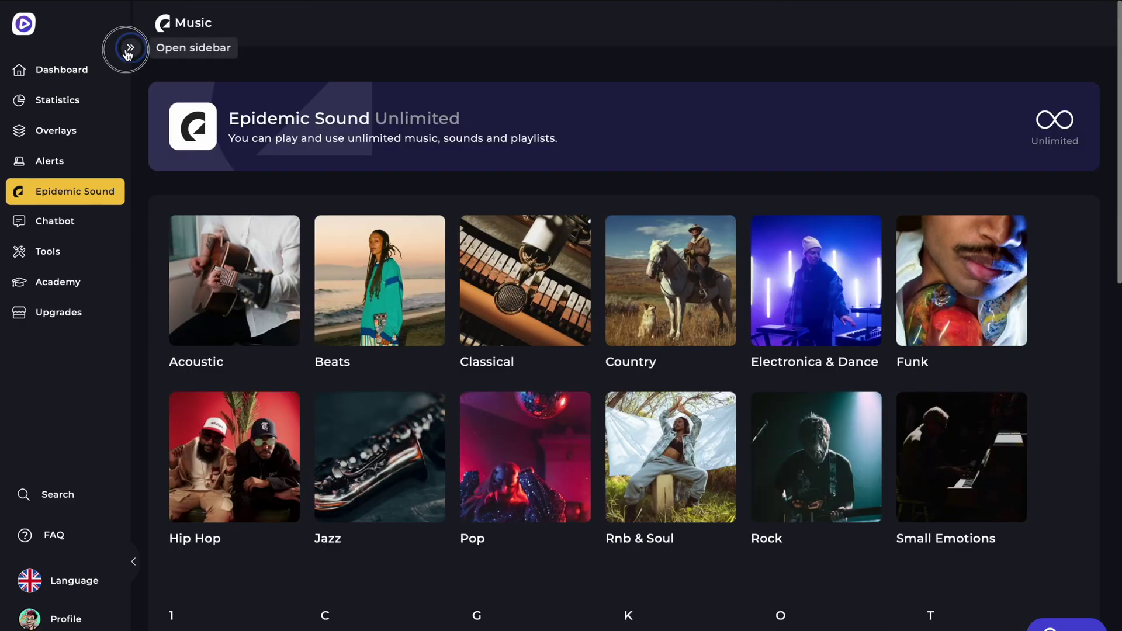
{"action": "left_click", "coordinate": [130, 48]}
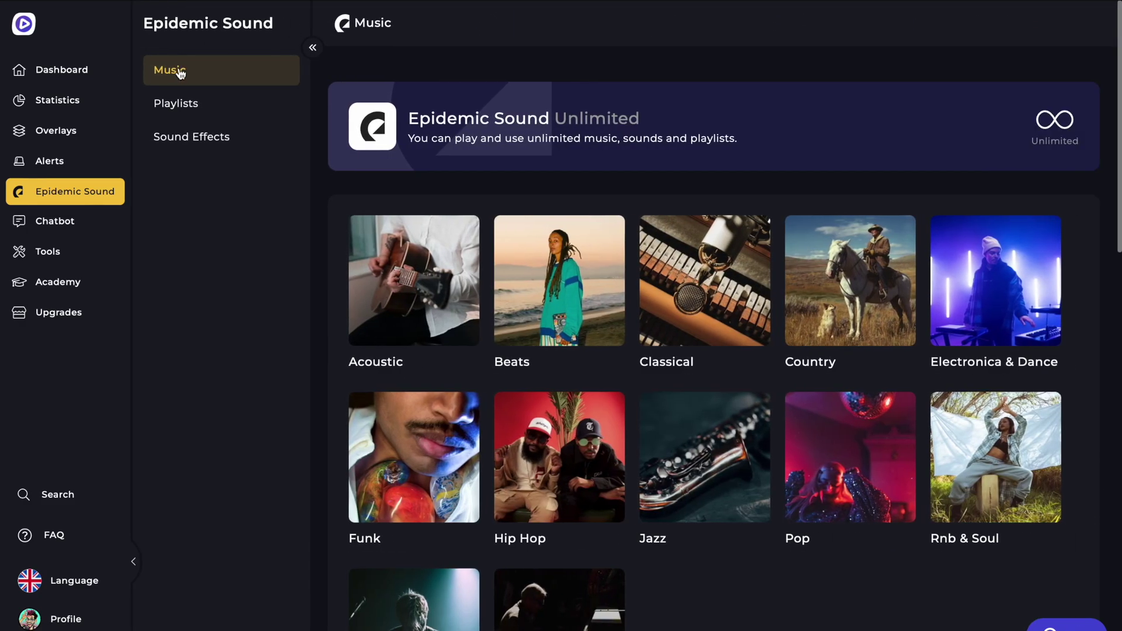
{"action": "left_click", "coordinate": [175, 103]}
{"action": "left_click", "coordinate": [193, 136]}
{"action": "scroll", "coordinate": [723, 305], "scroll_direction": "down", "scroll_amount": 3}
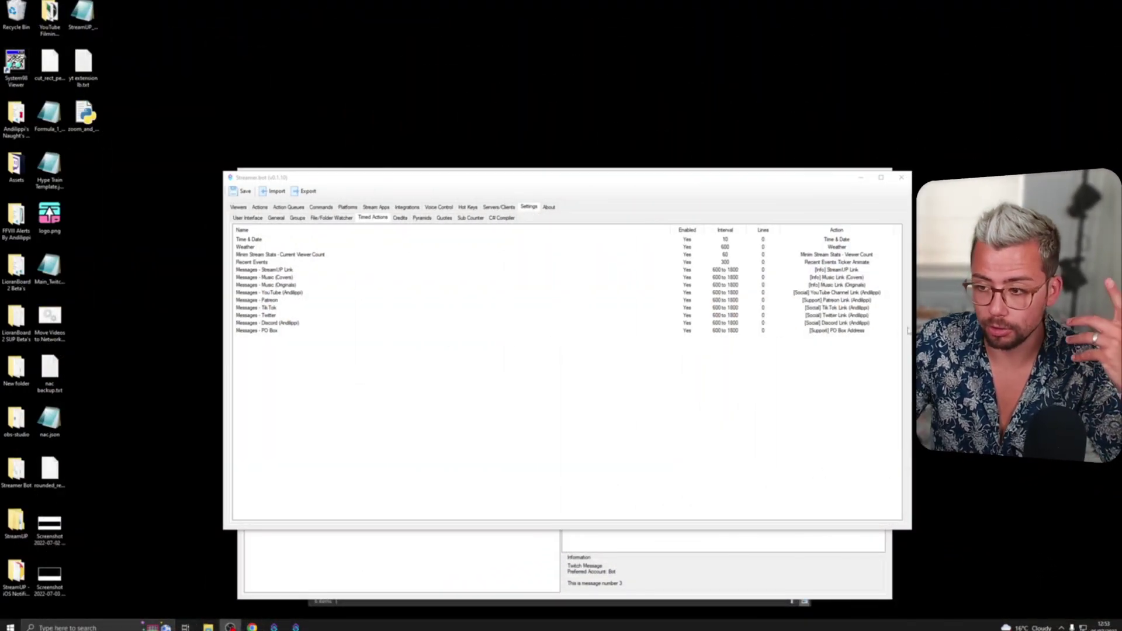
Step: Switch to Streamer.bot and examine the existing timed message actions and their intervals
{"action": "left_click_drag", "start_coordinate": [266, 270], "coordinate": [270, 310]}
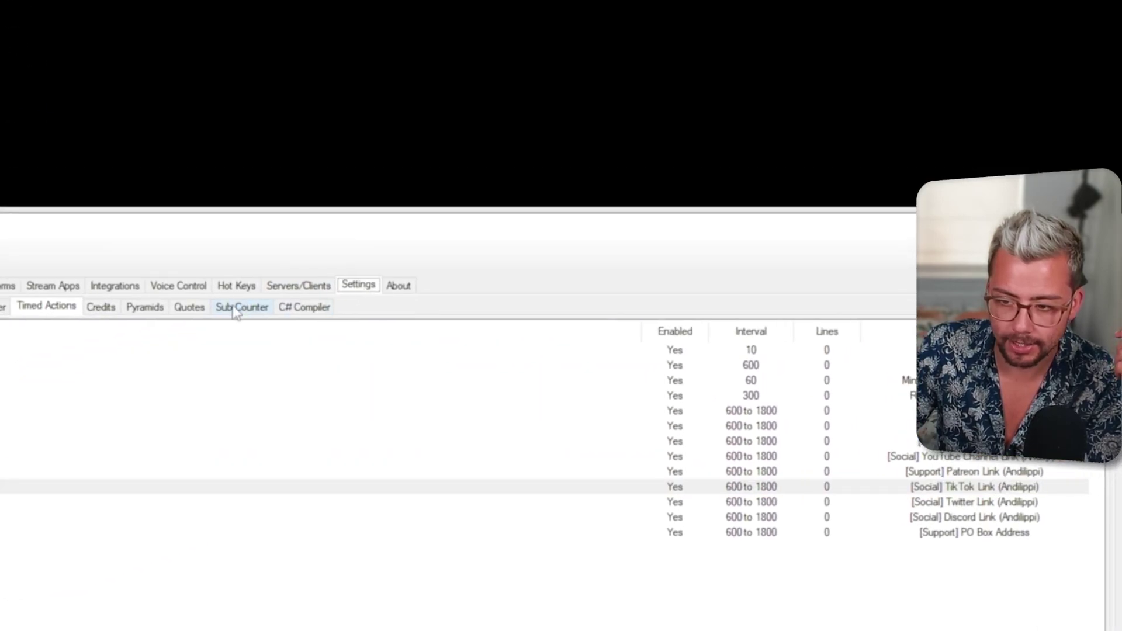
{"action": "left_click", "coordinate": [377, 220]}
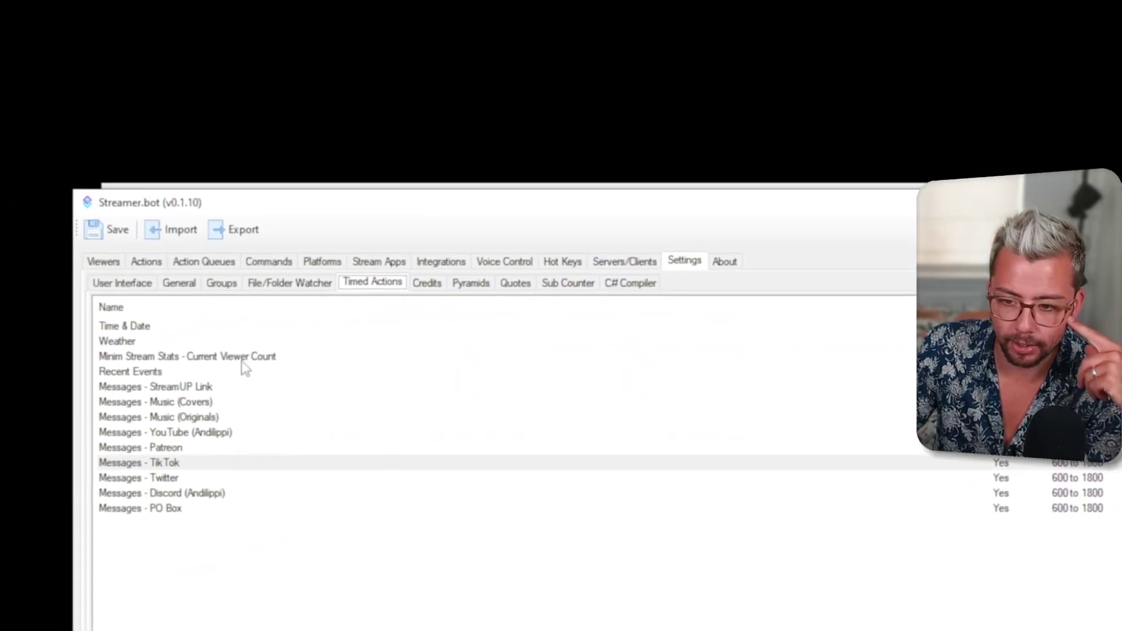
{"action": "left_click_drag", "start_coordinate": [130, 411], "coordinate": [100, 482]}
{"action": "left_click_drag", "start_coordinate": [294, 352], "coordinate": [304, 406]}
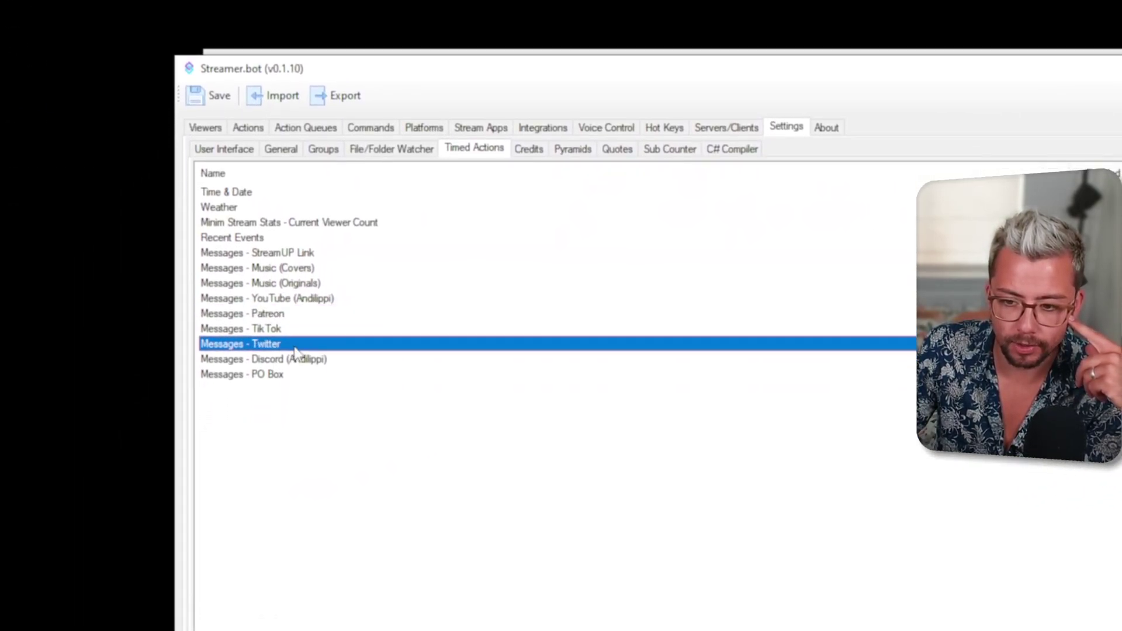
{"action": "left_click", "coordinate": [305, 345]}
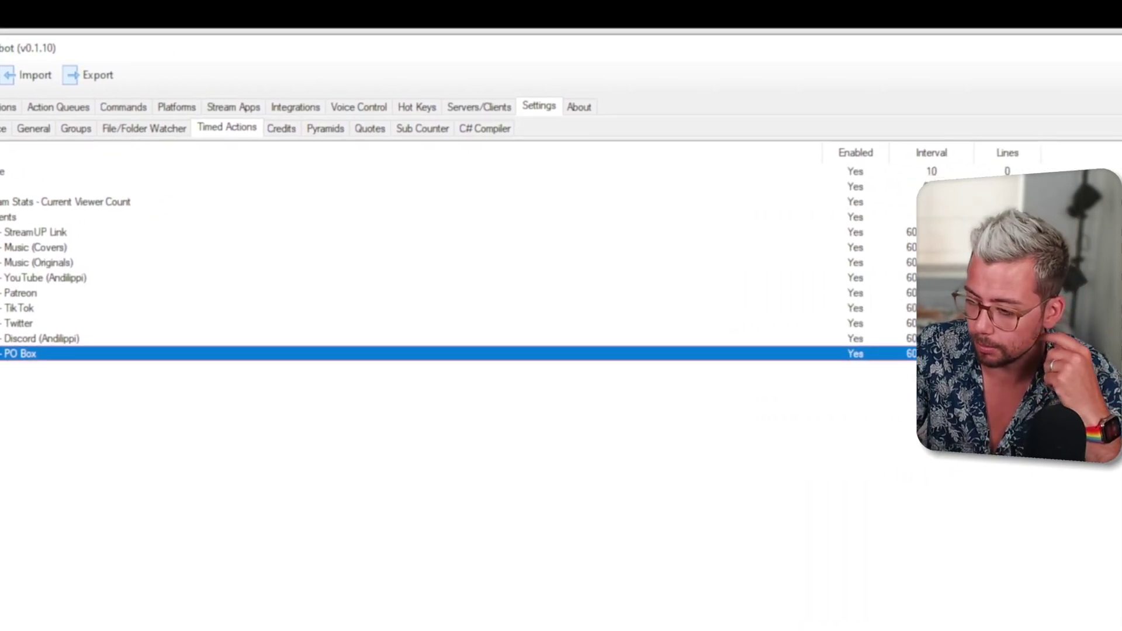
{"action": "left_click", "coordinate": [816, 283]}
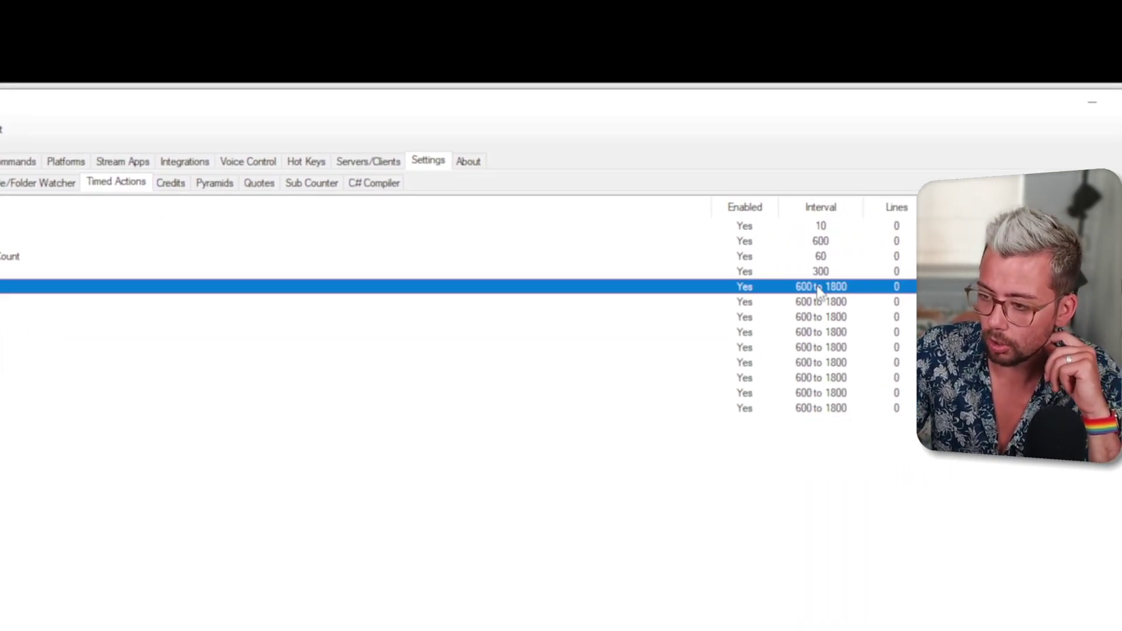
{"action": "left_click", "coordinate": [822, 299]}
{"action": "left_click", "coordinate": [826, 319]}
{"action": "left_click", "coordinate": [819, 288]}
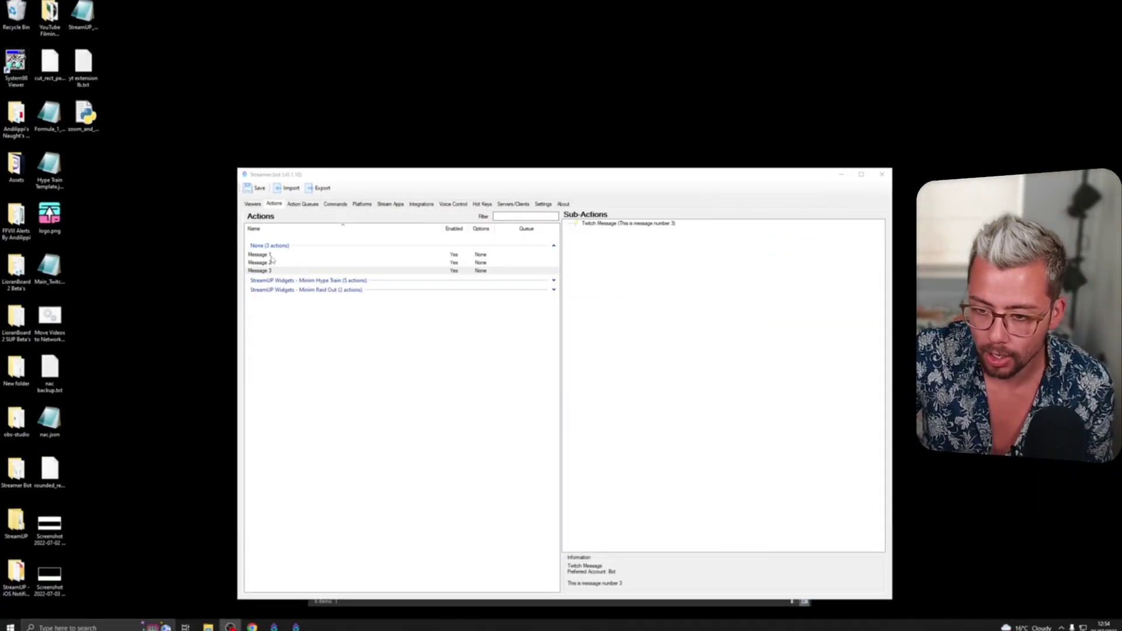
Step: Review the sub-actions of the Message 1, Message 2 and Message 3 actions
{"action": "left_click", "coordinate": [271, 256]}
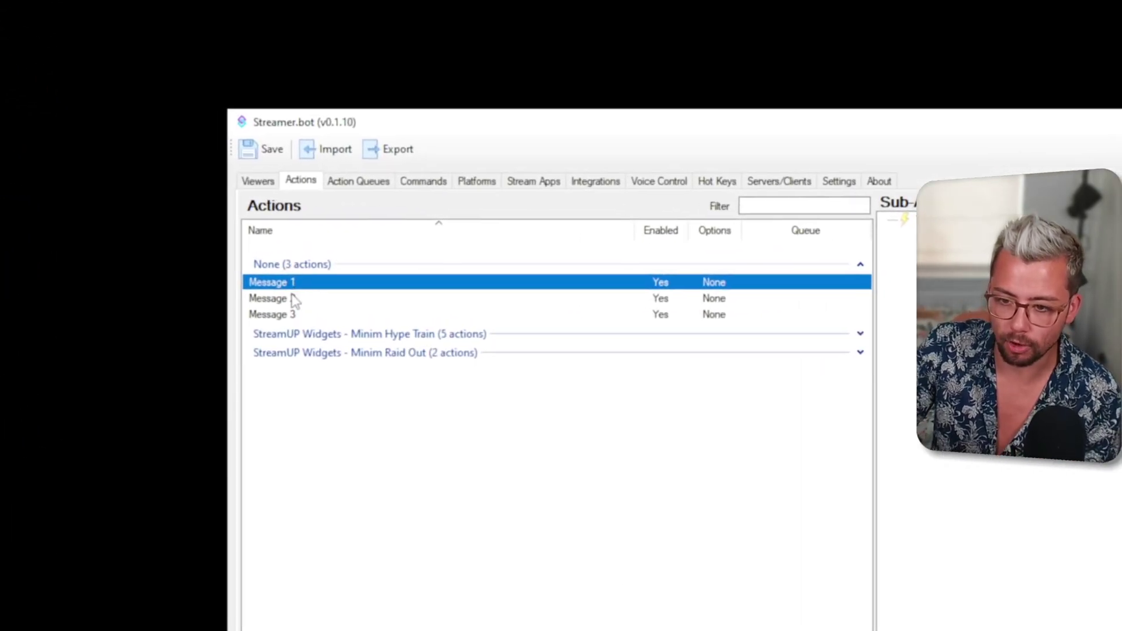
{"action": "left_click", "coordinate": [270, 264]}
{"action": "left_click", "coordinate": [295, 315]}
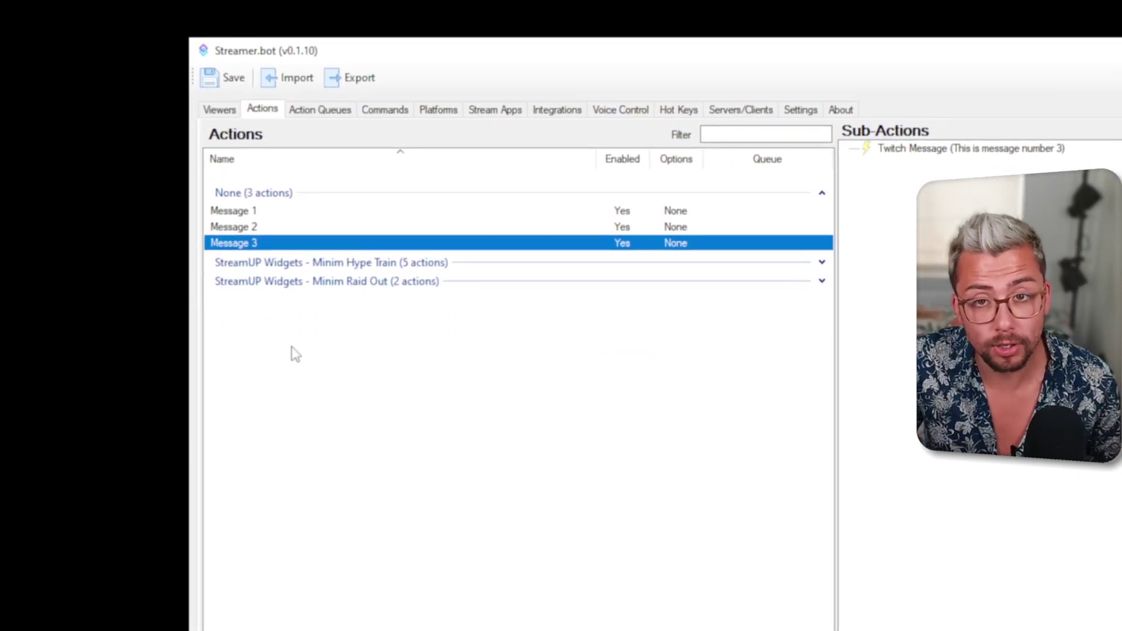
Step: Add a new action named "Timed Chat Events" with the Default queue and no group
{"action": "right_click", "coordinate": [295, 354]}
{"action": "left_click", "coordinate": [335, 355]}
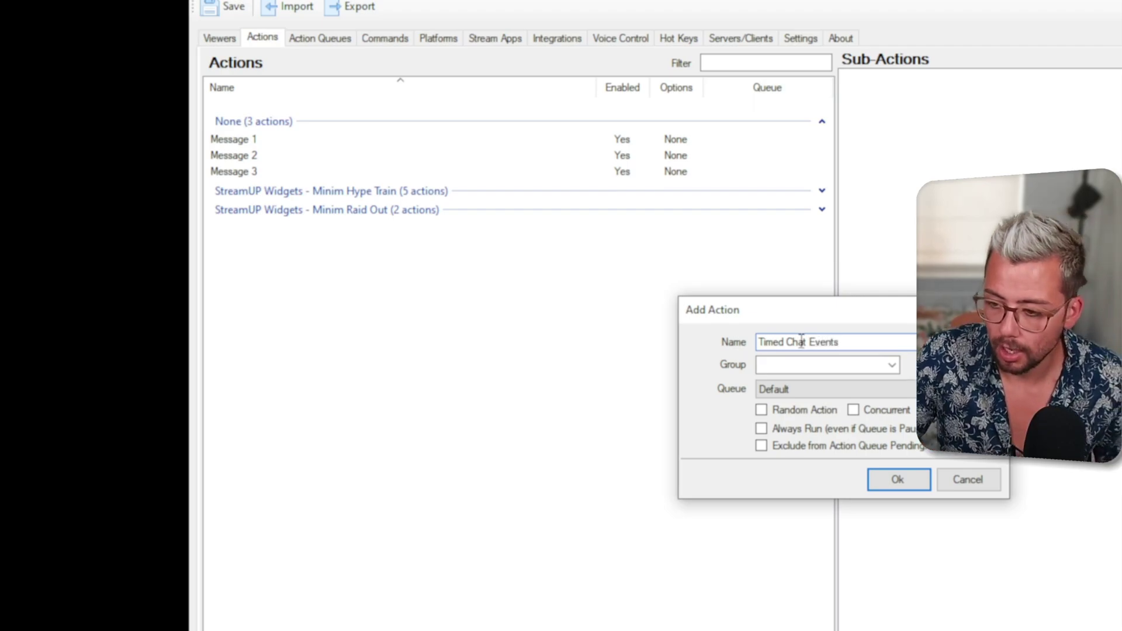
{"action": "left_click", "coordinate": [898, 479]}
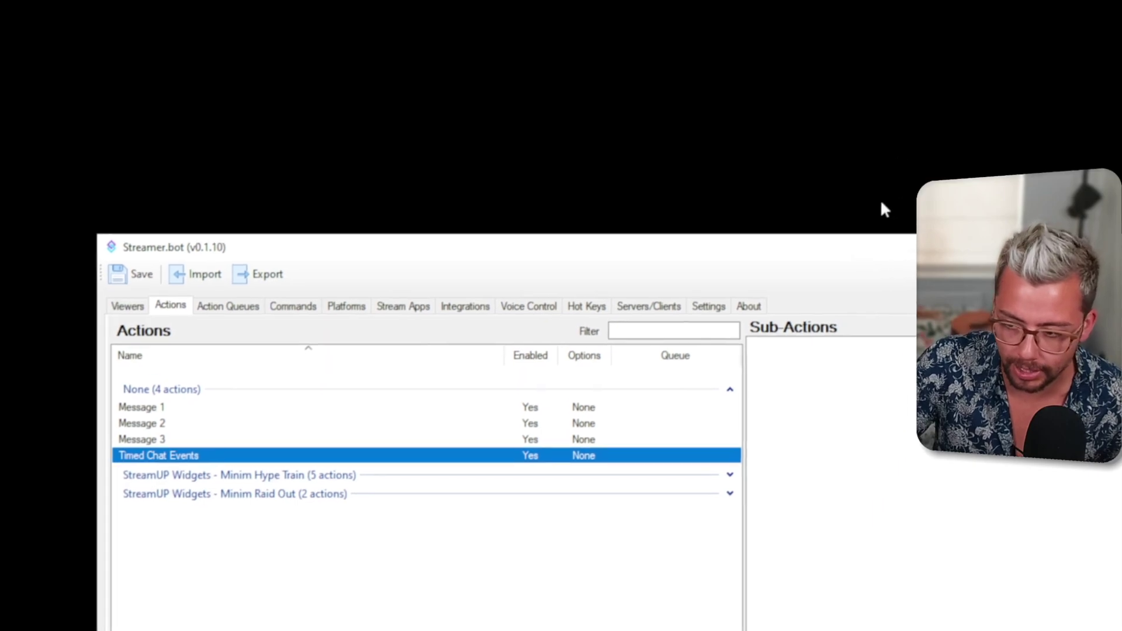
Step: Add a non-persisted Global (Get) sub-action to Timed Chat Events, reading chatCommands into global_chatCommands with default value 0
{"action": "right_click", "coordinate": [800, 378]}
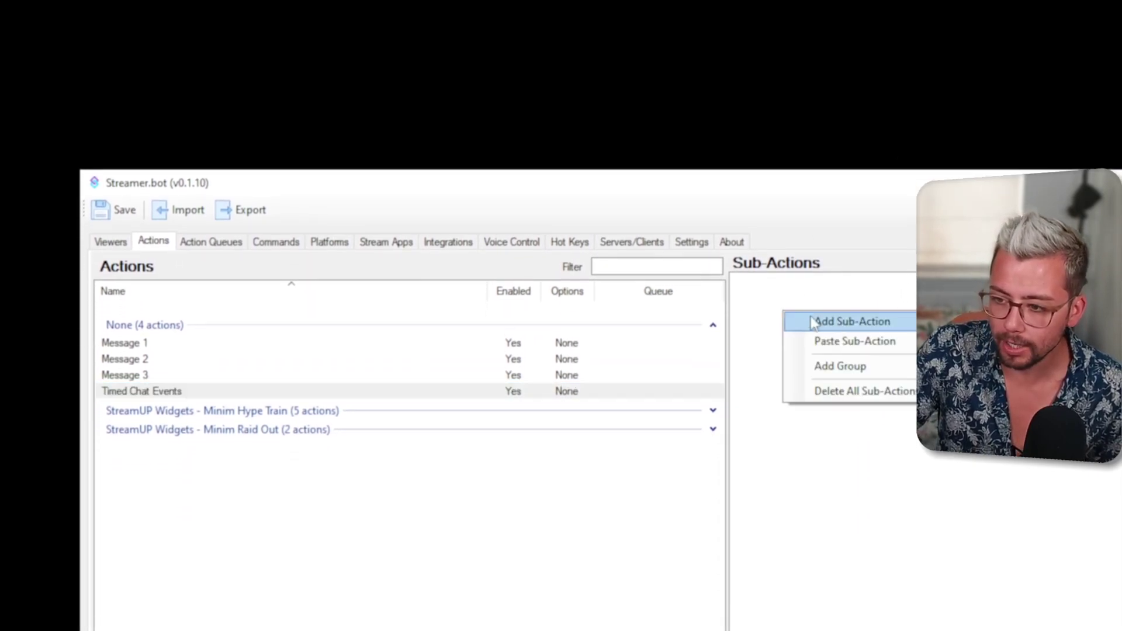
{"action": "mouse_move", "coordinate": [814, 323]}
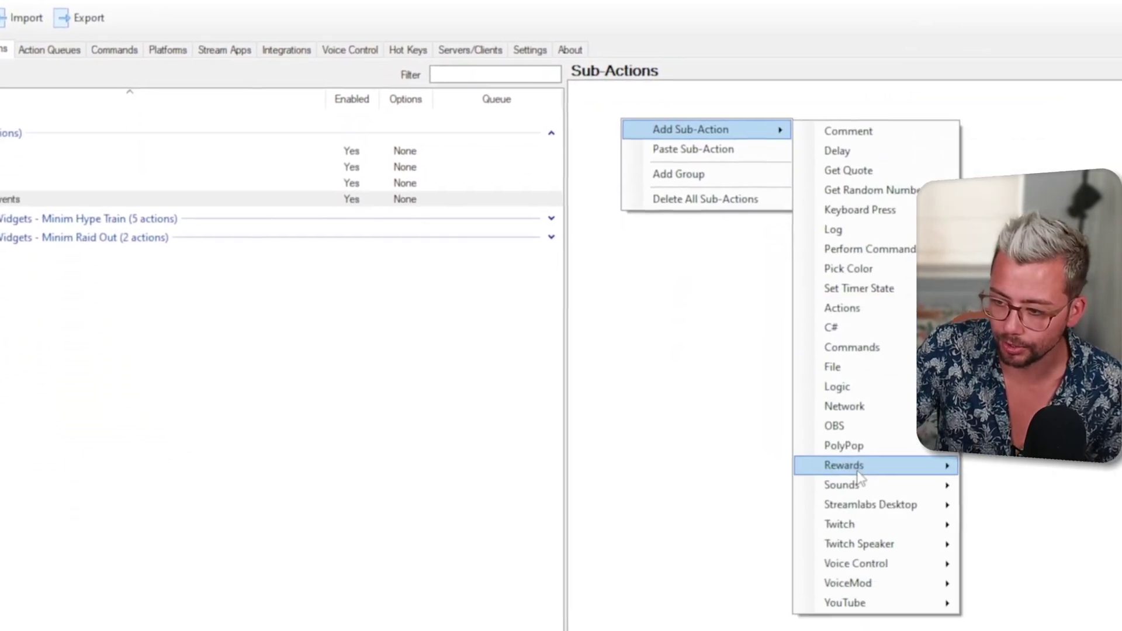
{"action": "mouse_move", "coordinate": [852, 349]}
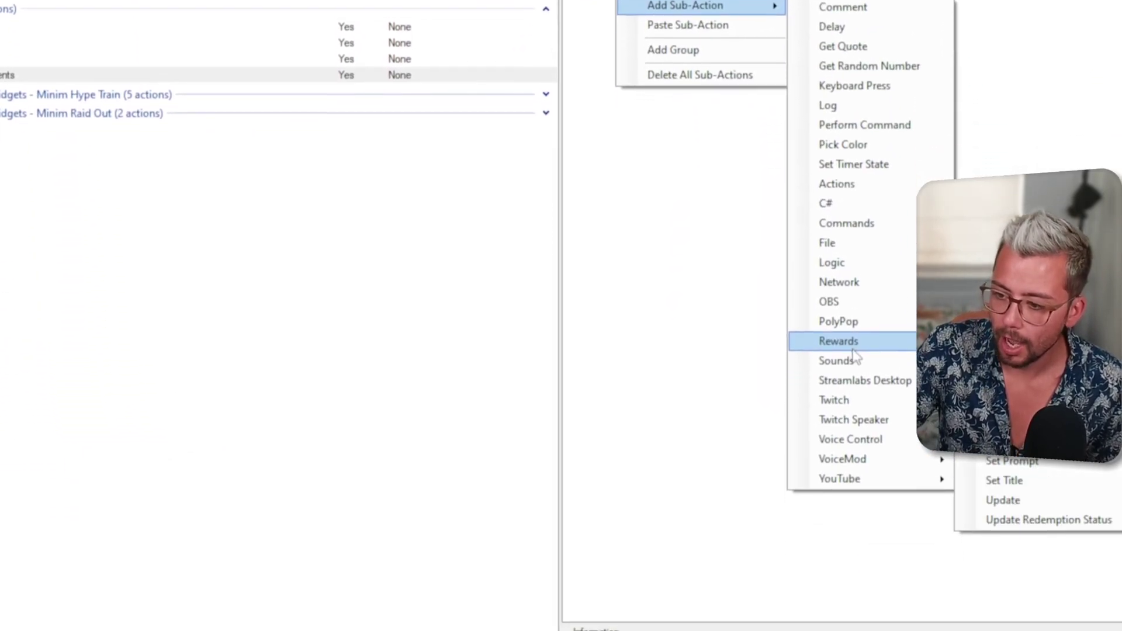
{"action": "mouse_move", "coordinate": [851, 263]}
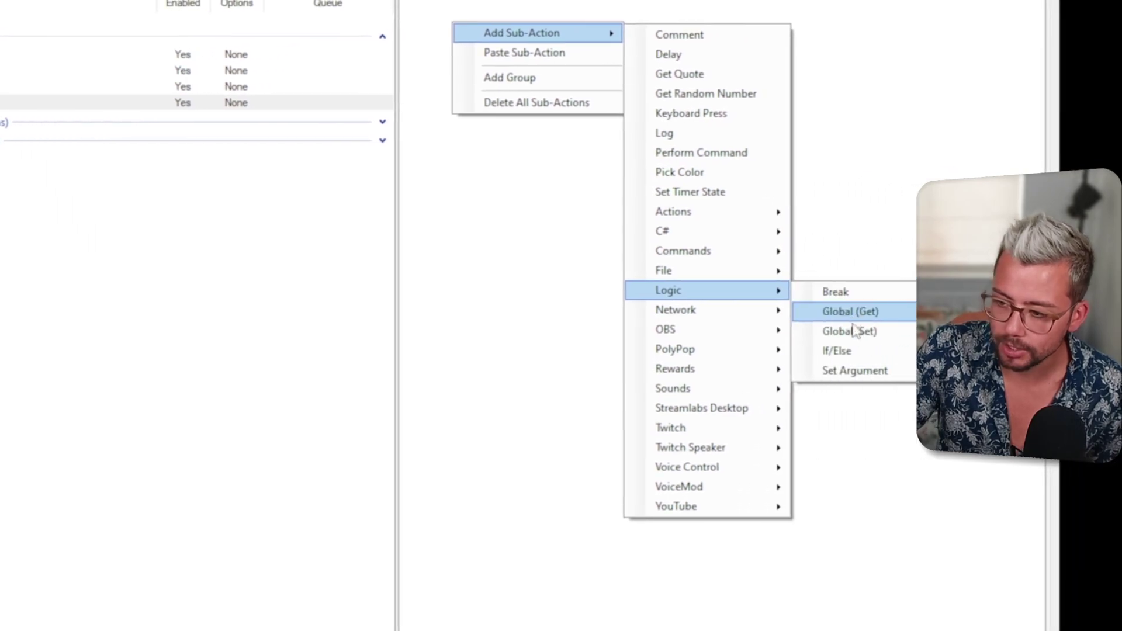
{"action": "left_click", "coordinate": [847, 315]}
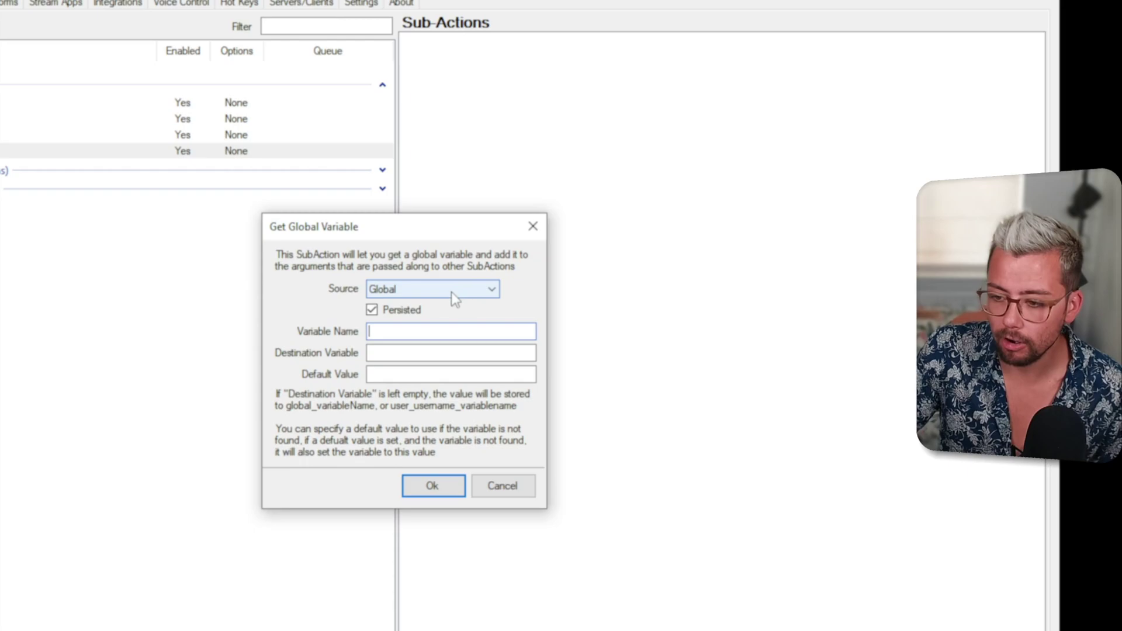
{"action": "left_click", "coordinate": [372, 311]}
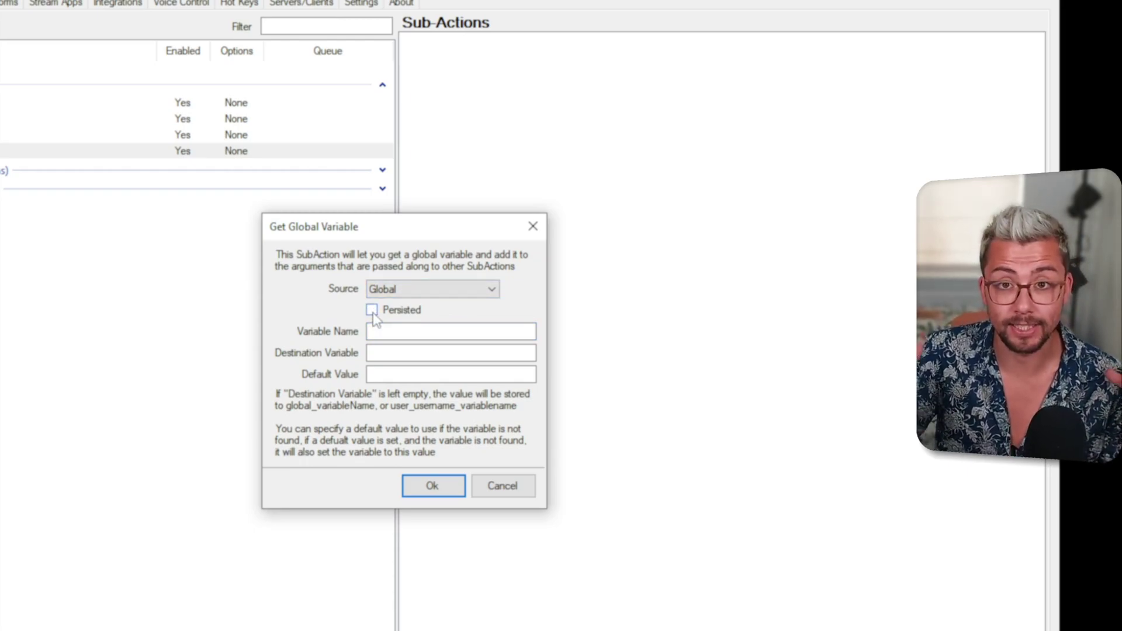
{"action": "left_click", "coordinate": [406, 331]}
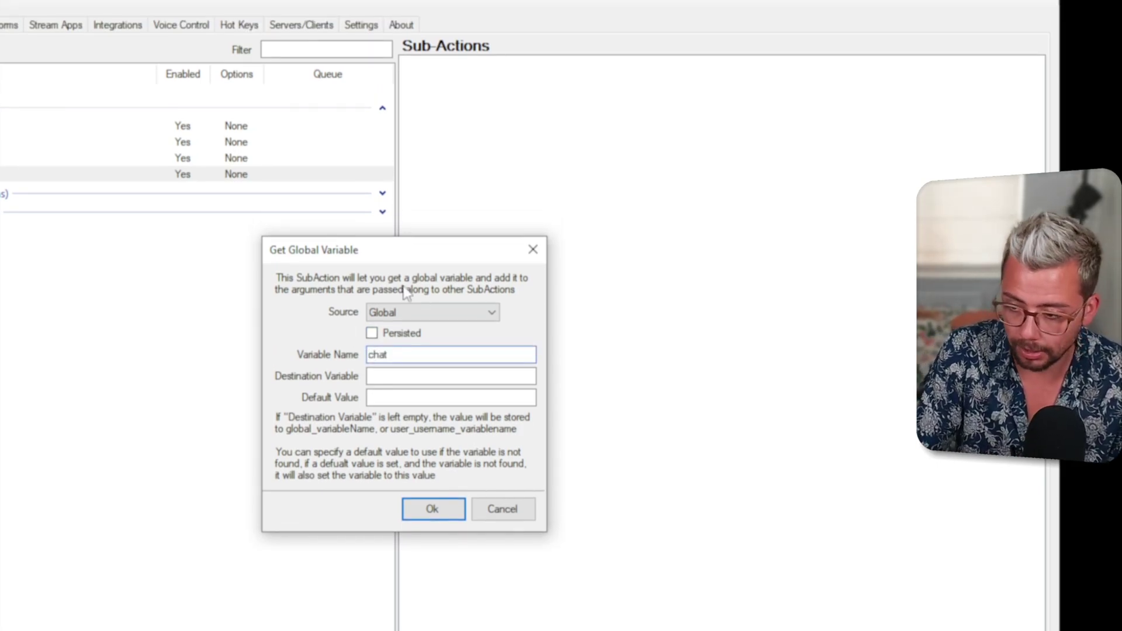
{"action": "type", "text": "chatCommands"}
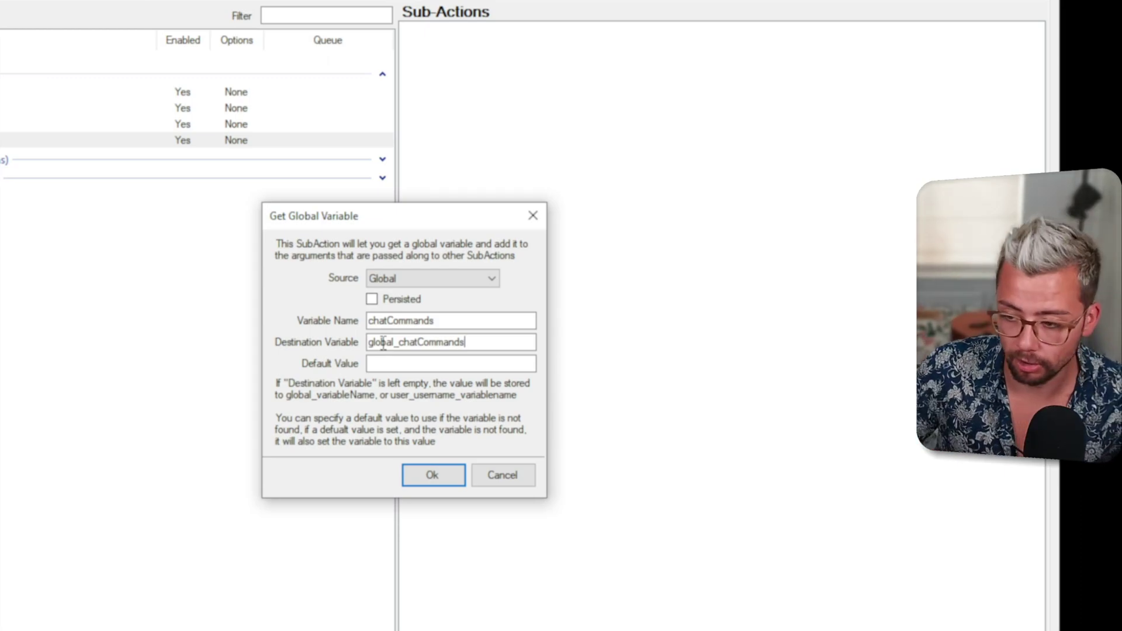
{"action": "left_click", "coordinate": [402, 364]}
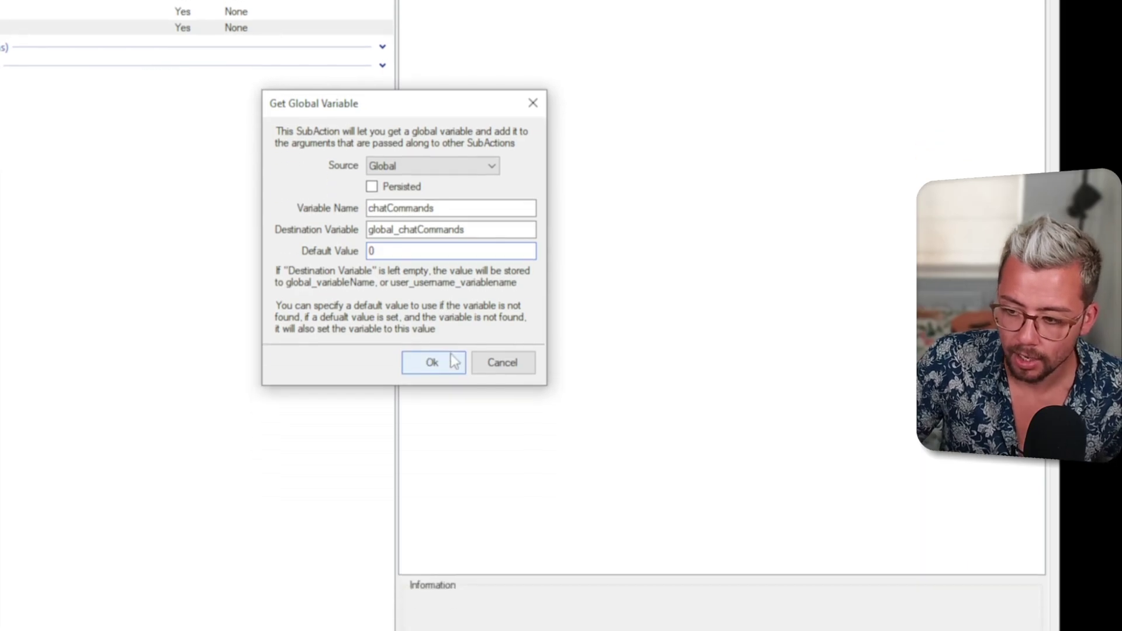
{"action": "left_click", "coordinate": [451, 459]}
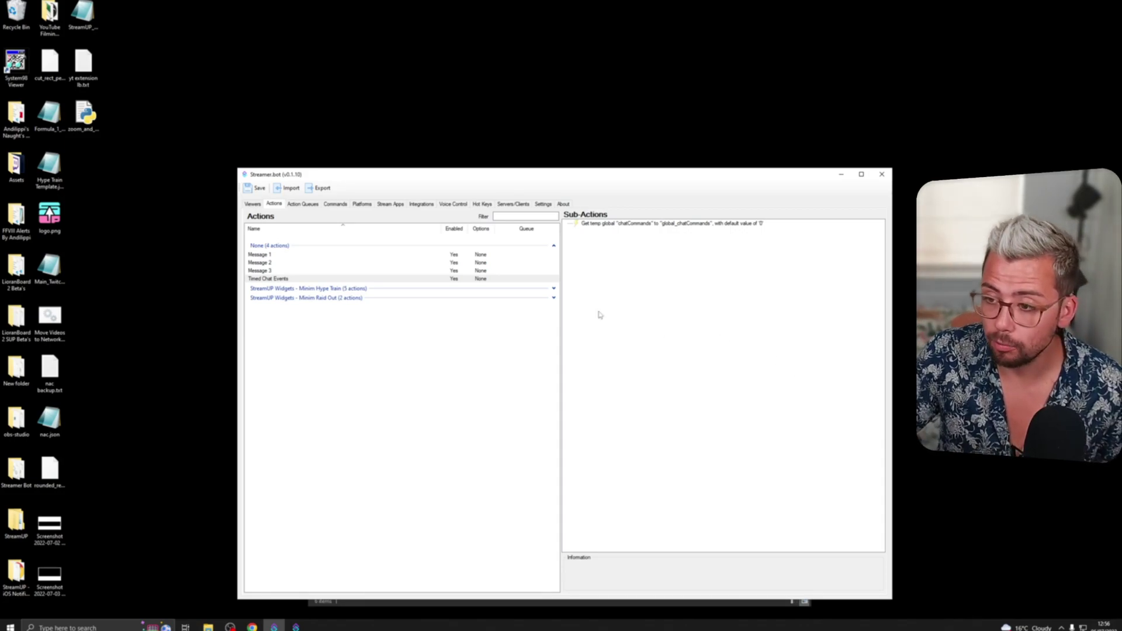
{"action": "right_click", "coordinate": [612, 240]}
{"action": "mouse_move", "coordinate": [623, 246]}
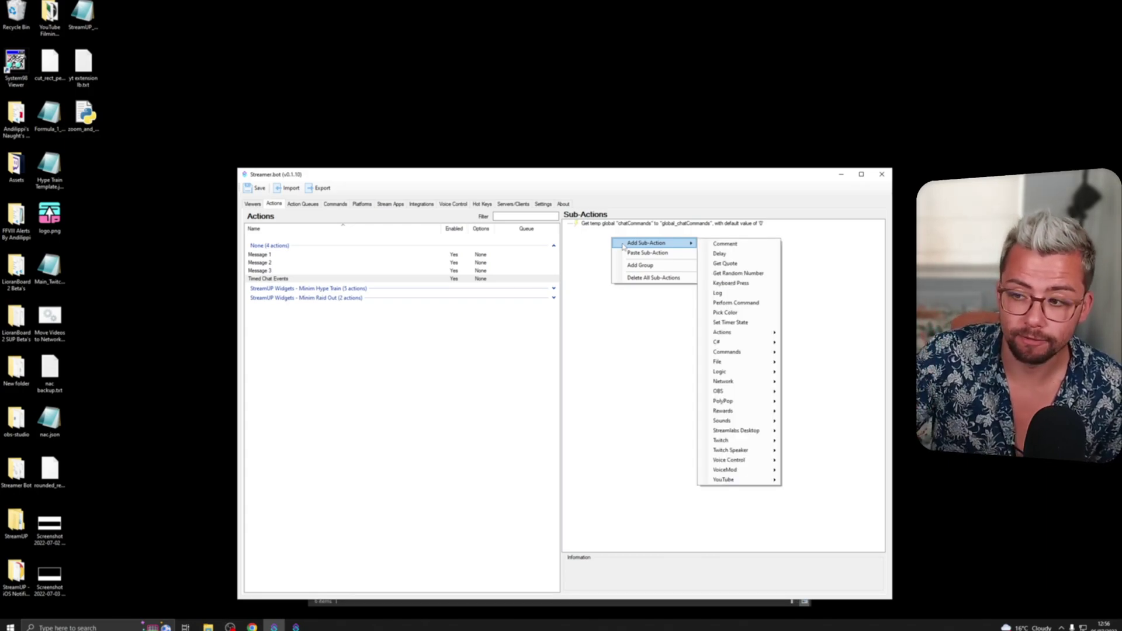
{"action": "left_click", "coordinate": [589, 258]}
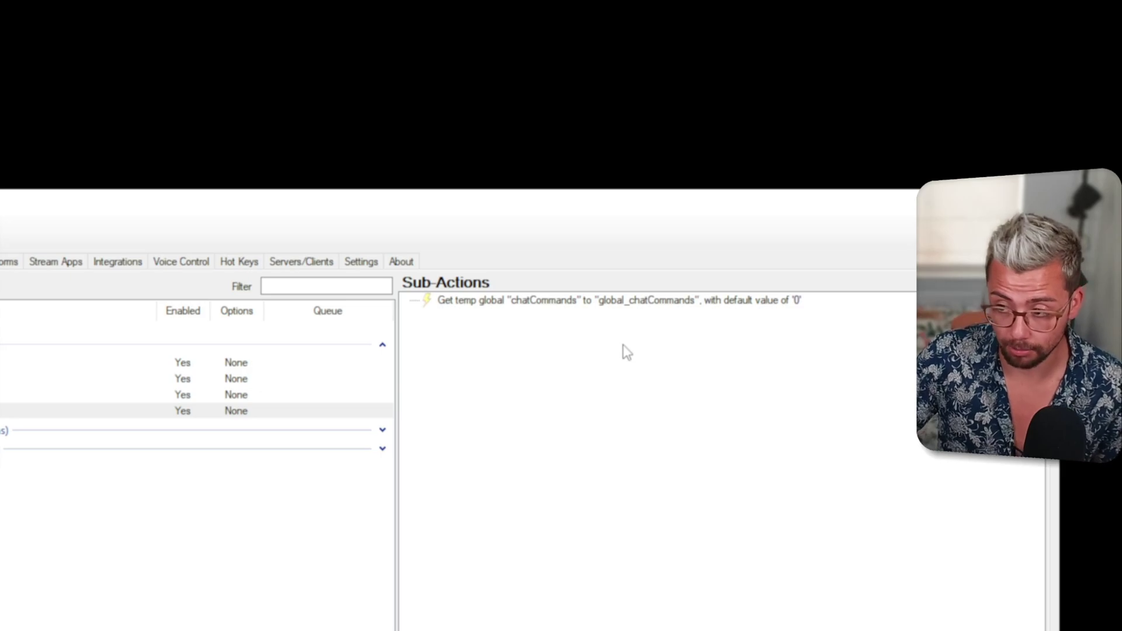
Step: Add a non-persisted Global (Set) sub-action to Timed Chat Events that increments chatCommands by 1
{"action": "right_click", "coordinate": [597, 346]}
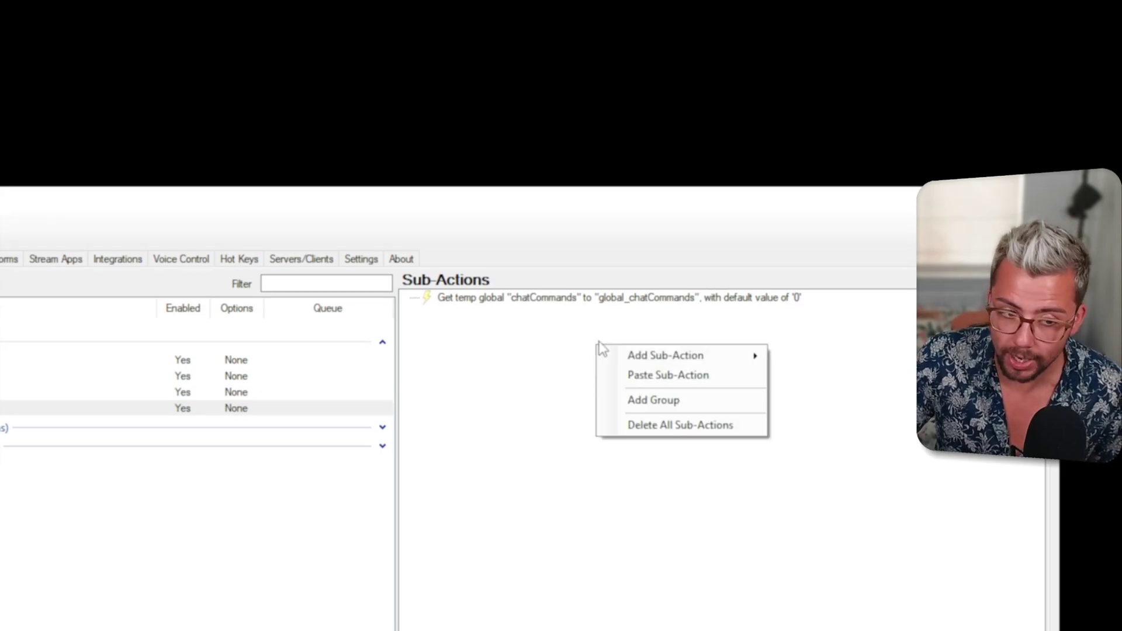
{"action": "mouse_move", "coordinate": [626, 357]}
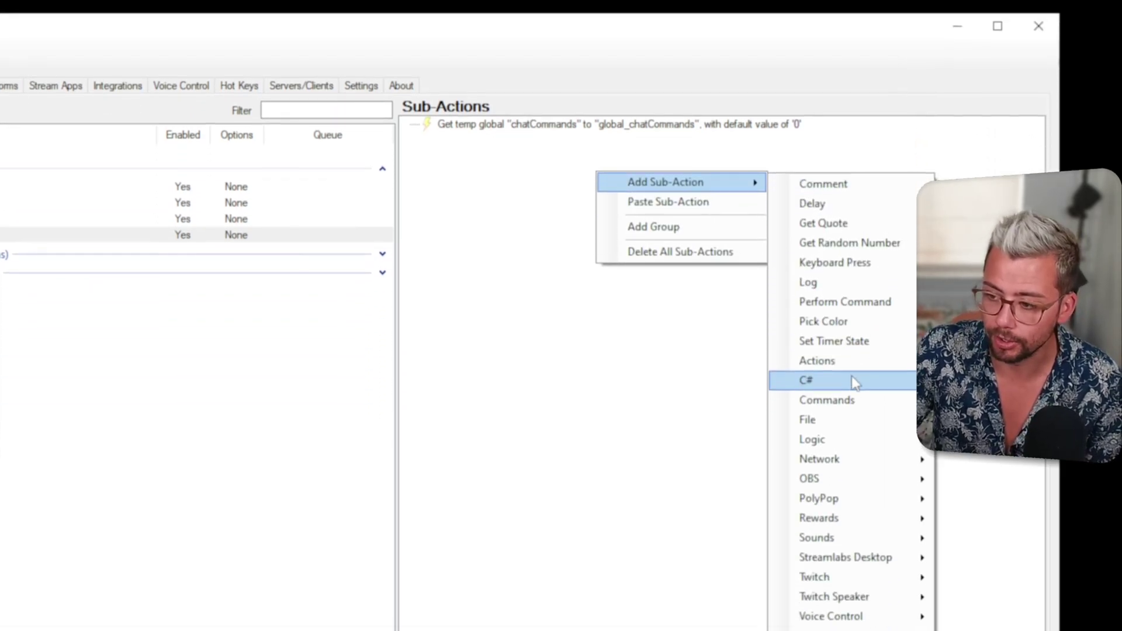
{"action": "mouse_move", "coordinate": [855, 353]}
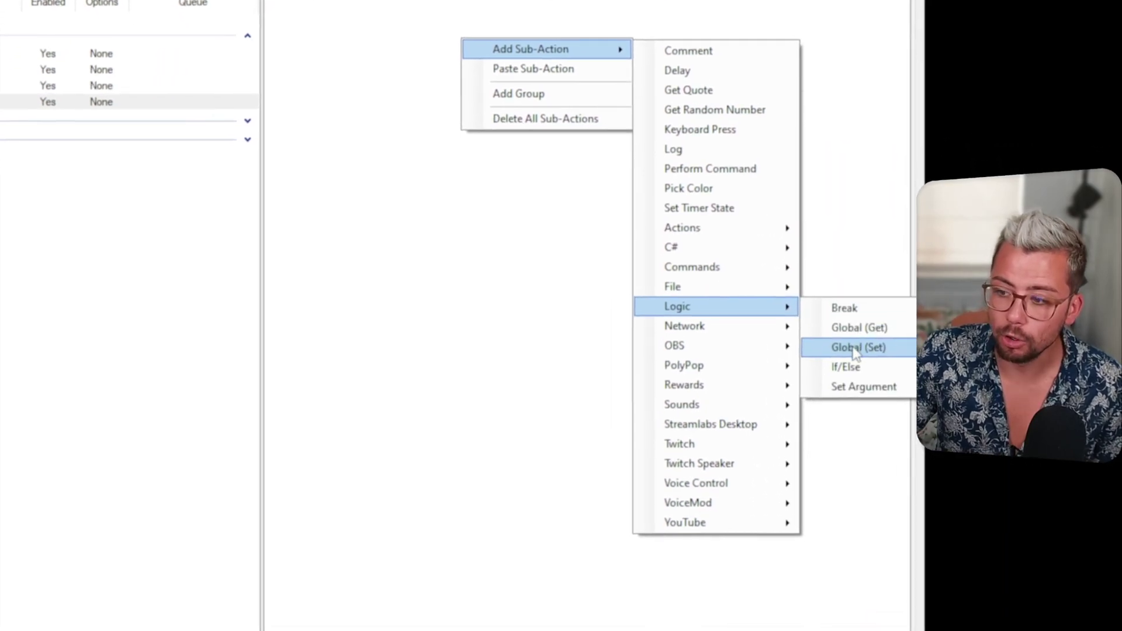
{"action": "left_click", "coordinate": [981, 383]}
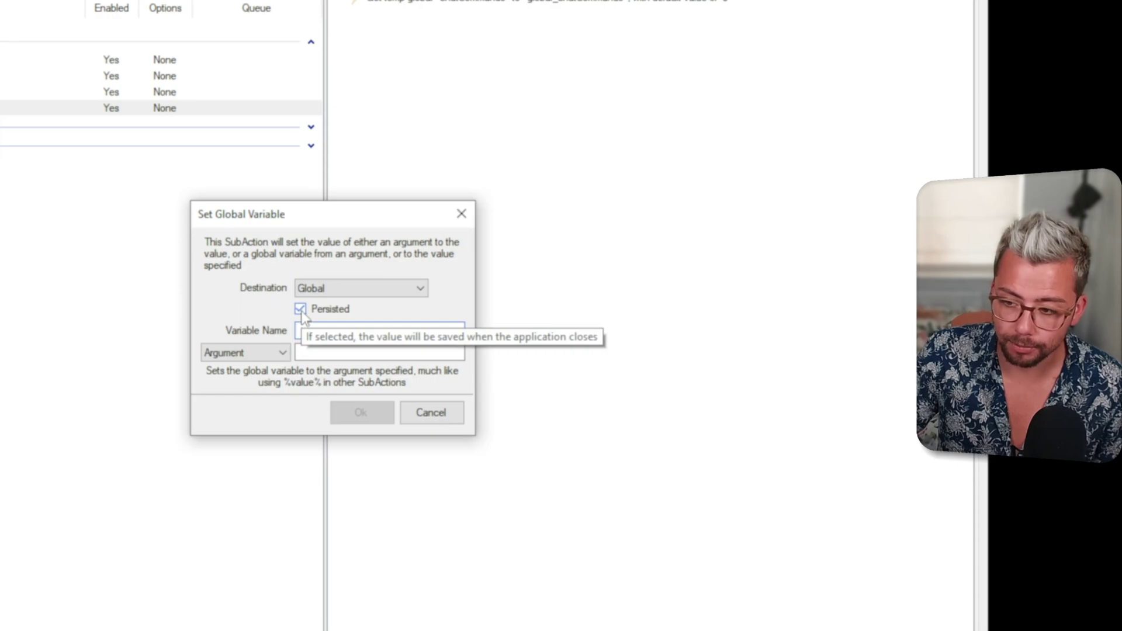
{"action": "left_click", "coordinate": [302, 315]}
{"action": "left_click", "coordinate": [311, 331]}
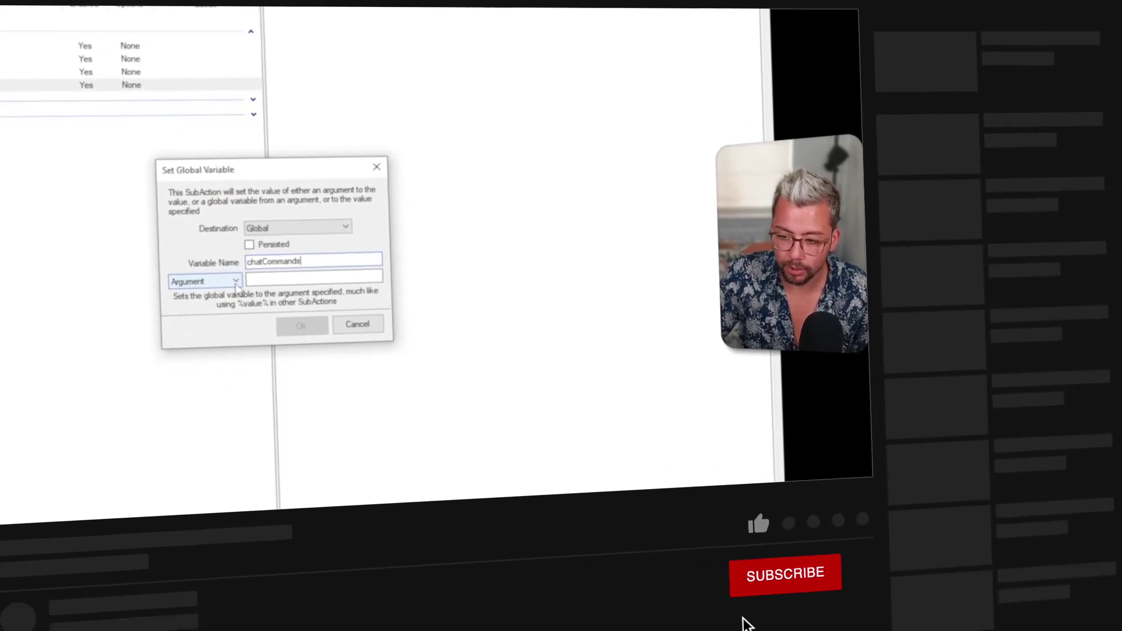
{"action": "left_click", "coordinate": [236, 281]}
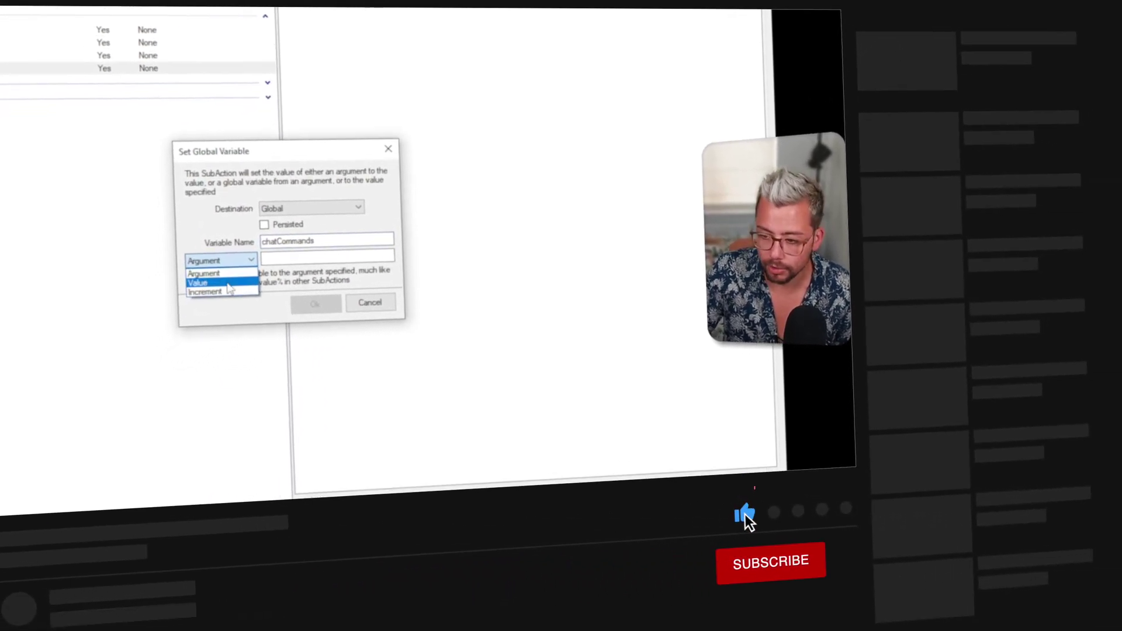
{"action": "left_click", "coordinate": [210, 309]}
{"action": "left_click", "coordinate": [302, 247]}
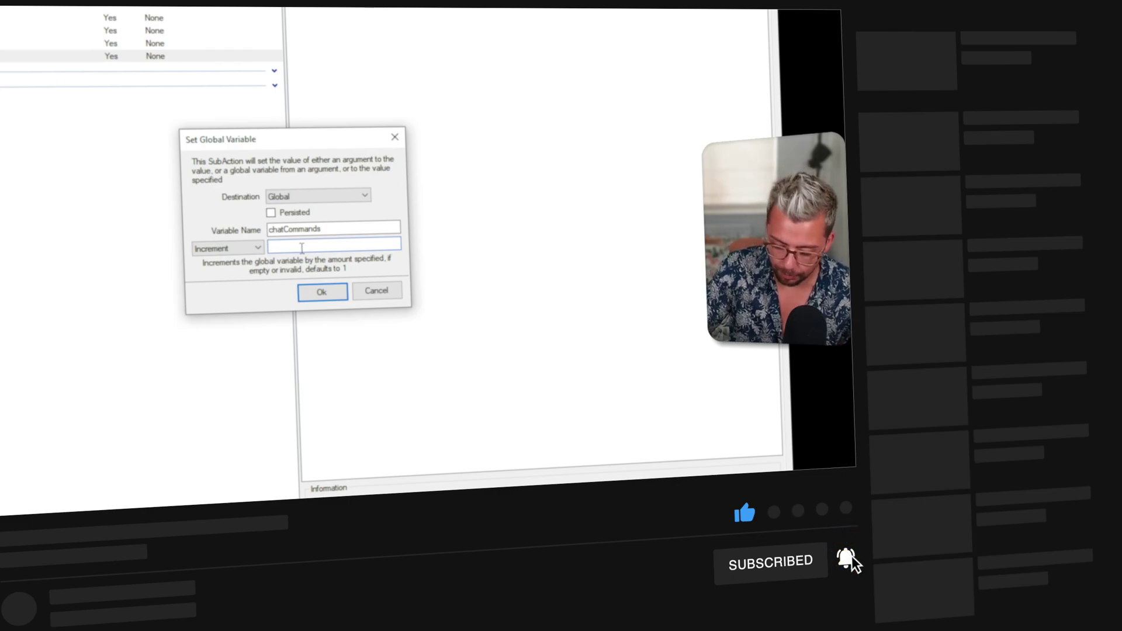
{"action": "type", "text": "1"}
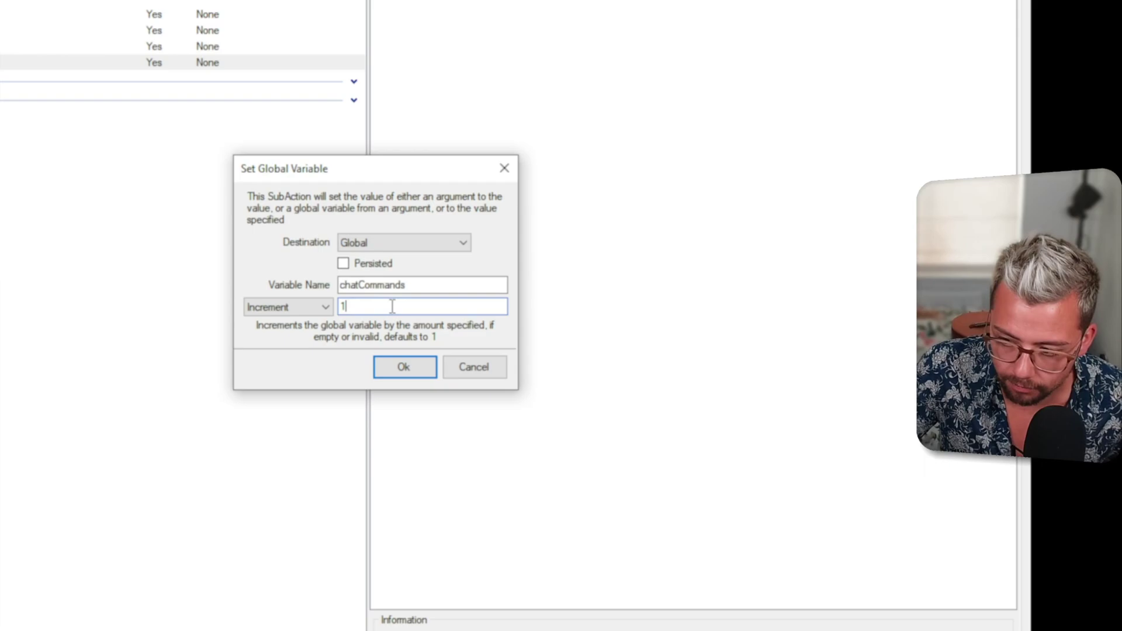
{"action": "left_click", "coordinate": [404, 366]}
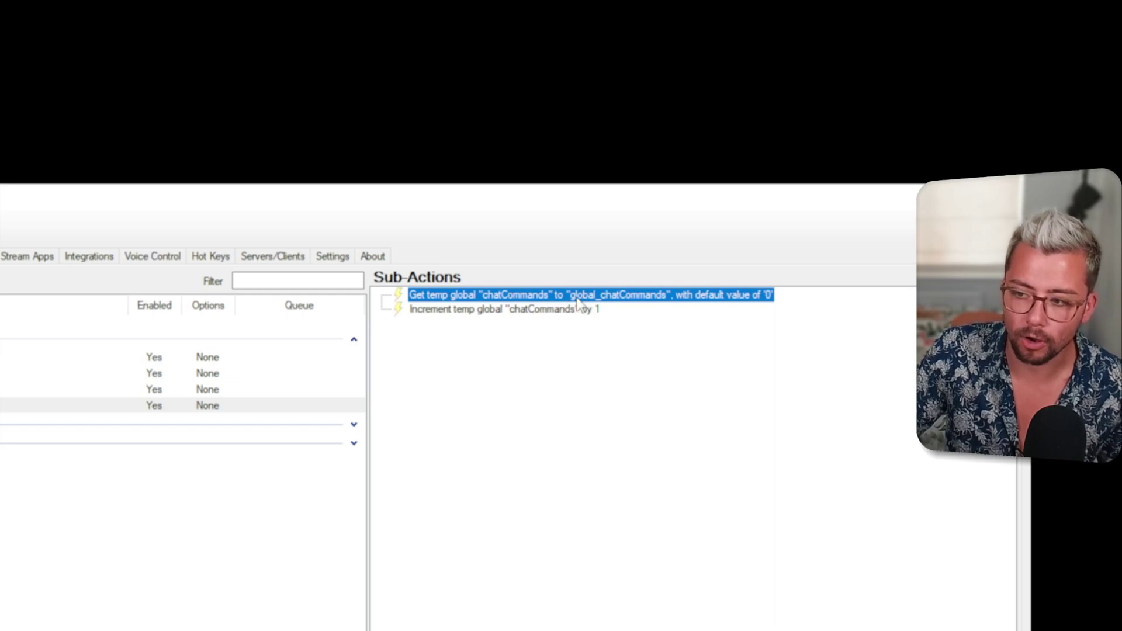
{"action": "left_click", "coordinate": [494, 311]}
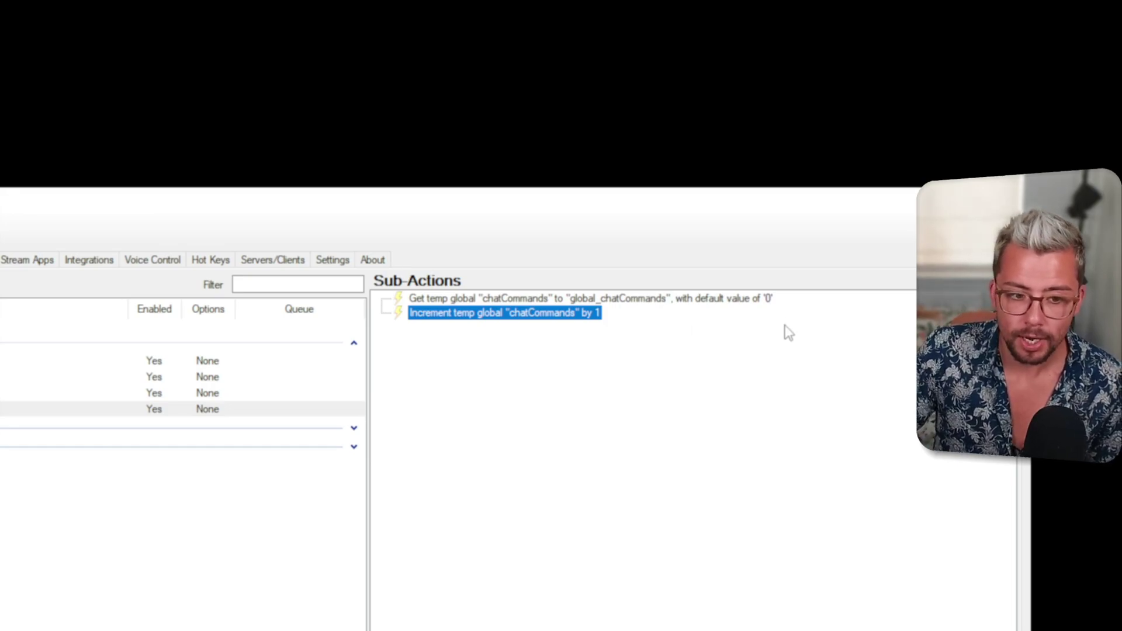
Step: Add an If/Else sub-action to Timed Chat Events that checks whether global_chatCommands equals 0
{"action": "right_click", "coordinate": [472, 352]}
{"action": "mouse_move", "coordinate": [526, 363]}
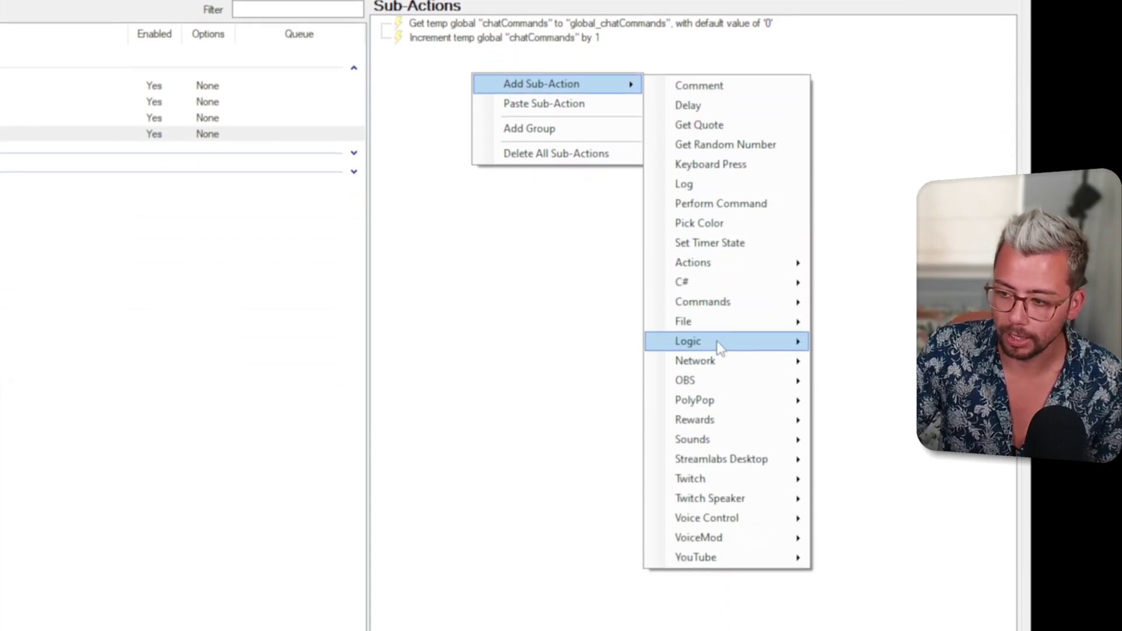
{"action": "mouse_move", "coordinate": [719, 347]}
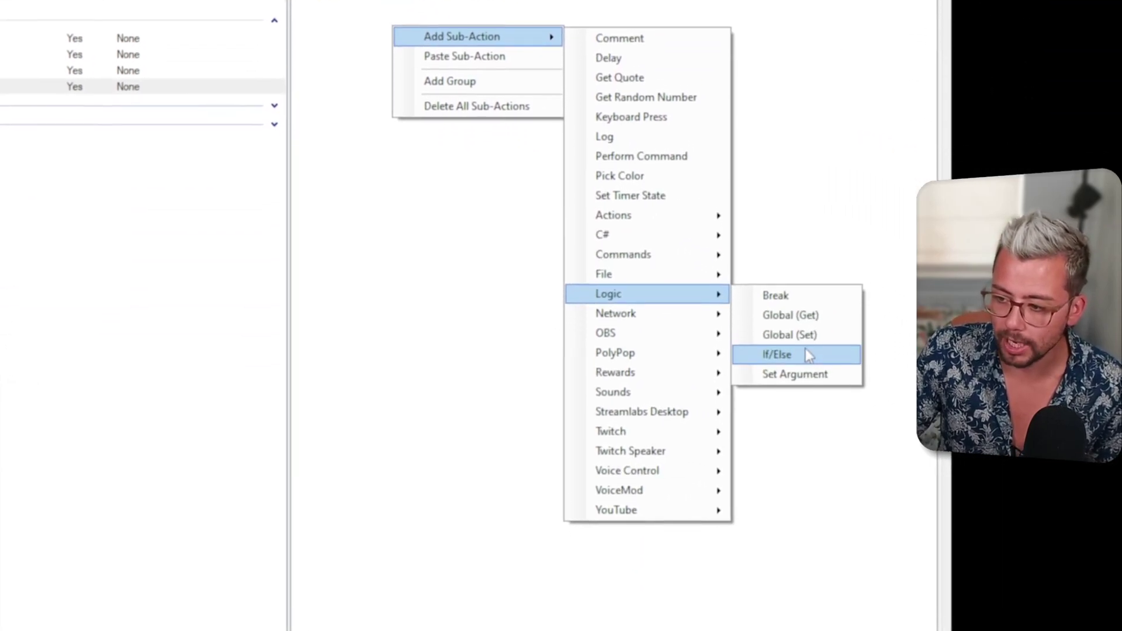
{"action": "left_click", "coordinate": [847, 401]}
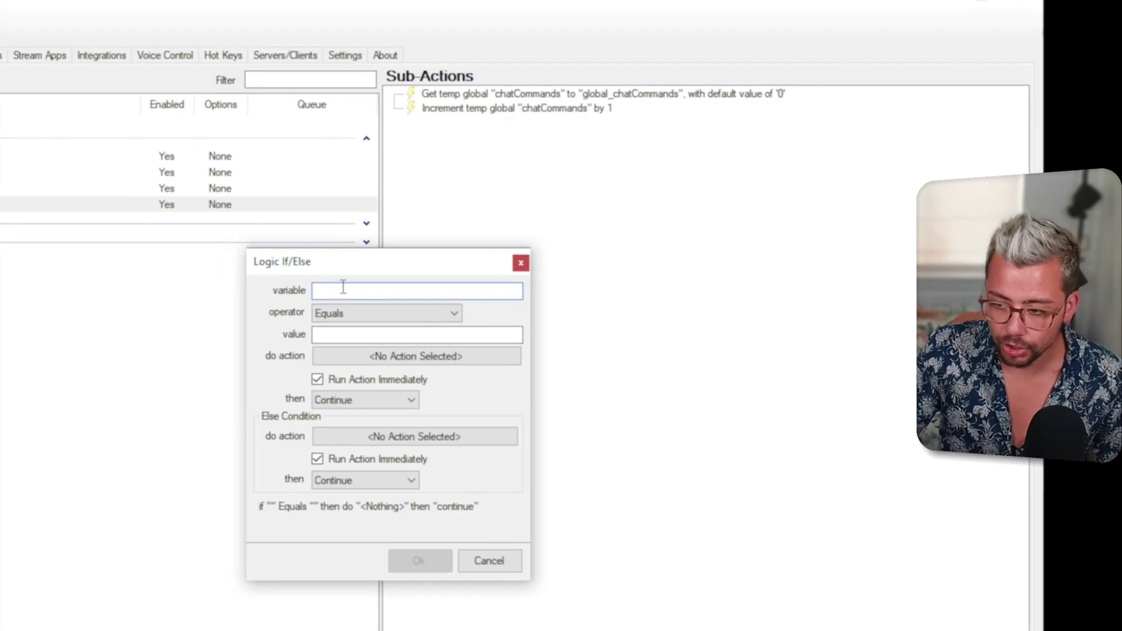
{"action": "type", "text": "global_chatC"}
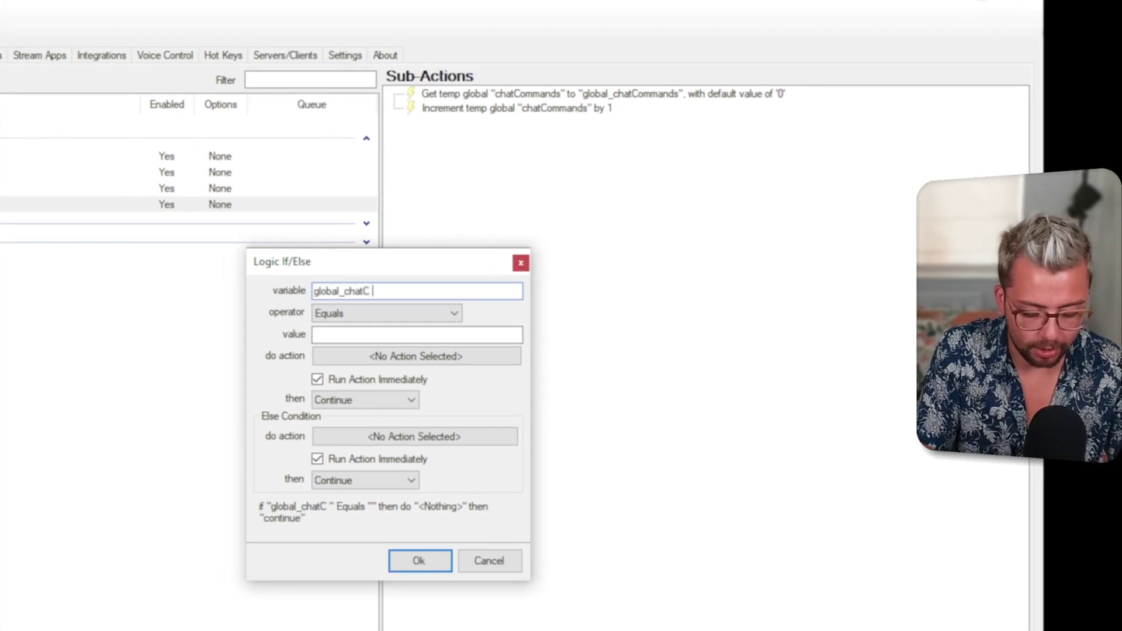
{"action": "key", "text": "BackSpace"}
{"action": "type", "text": "om"}
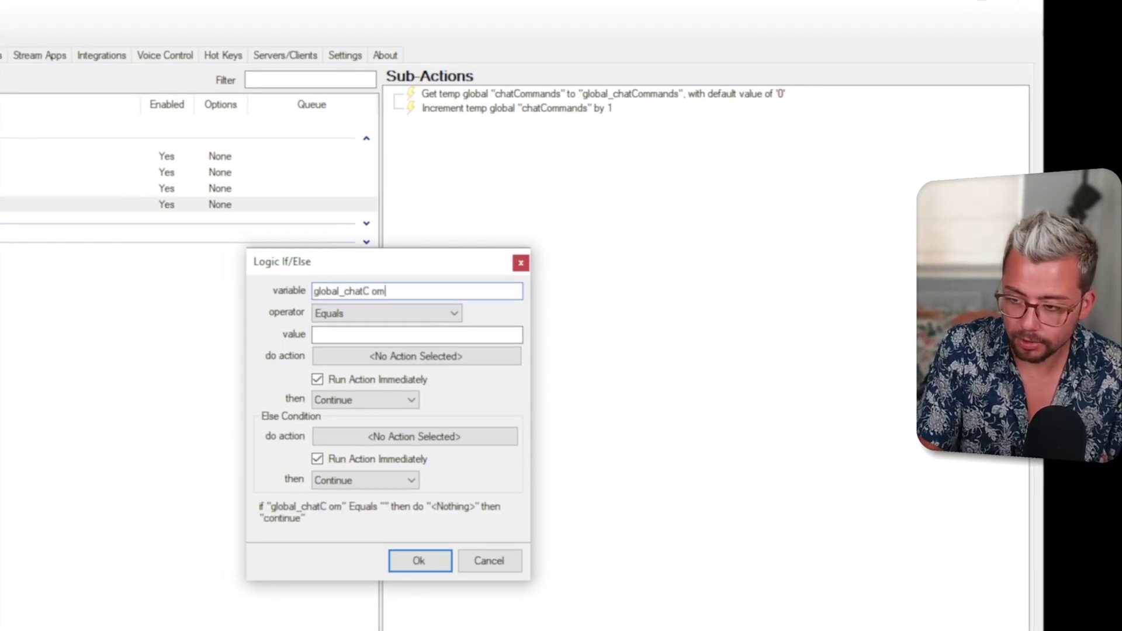
{"action": "key", "text": "BackSpace"}
{"action": "key", "text": "BackSpace"}
{"action": "type", "text": "ommand"}
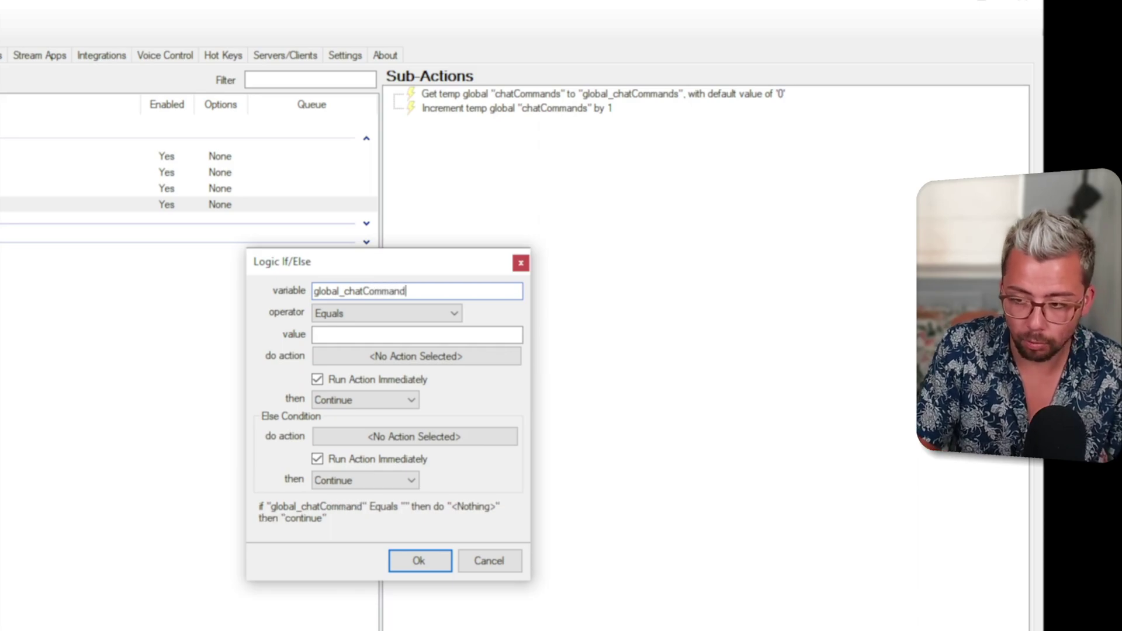
{"action": "type", "text": "s"}
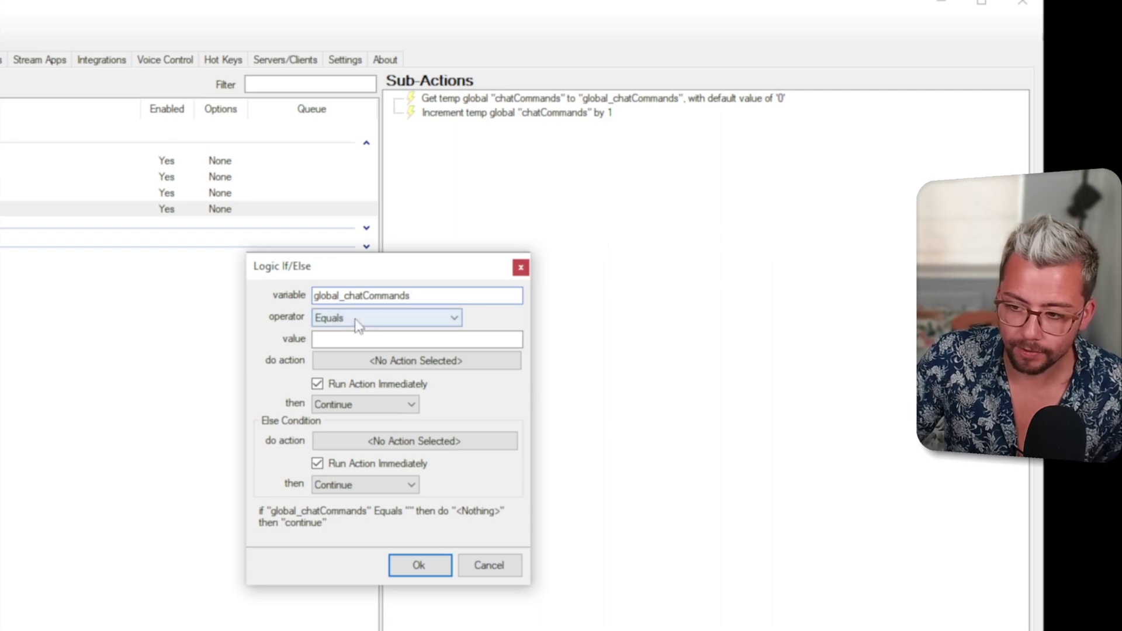
{"action": "left_click", "coordinate": [346, 339]}
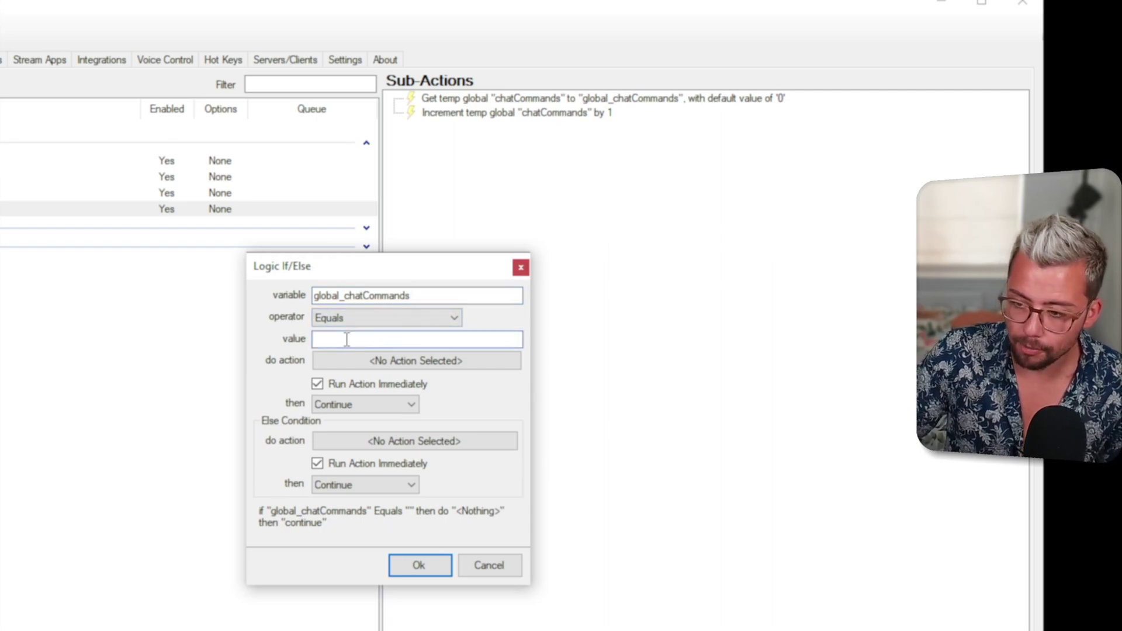
{"action": "type", "text": "0"}
Step: Make the new condition run the Message 1 action and then Break, and save the sub-action
{"action": "left_click", "coordinate": [386, 361]}
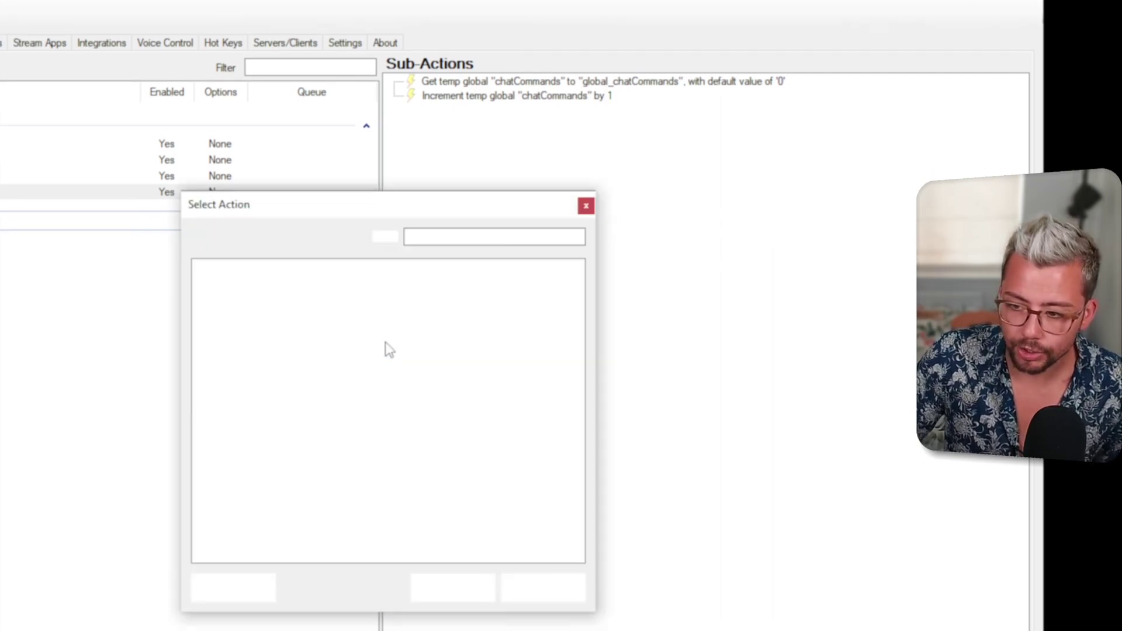
{"action": "left_click", "coordinate": [216, 305]}
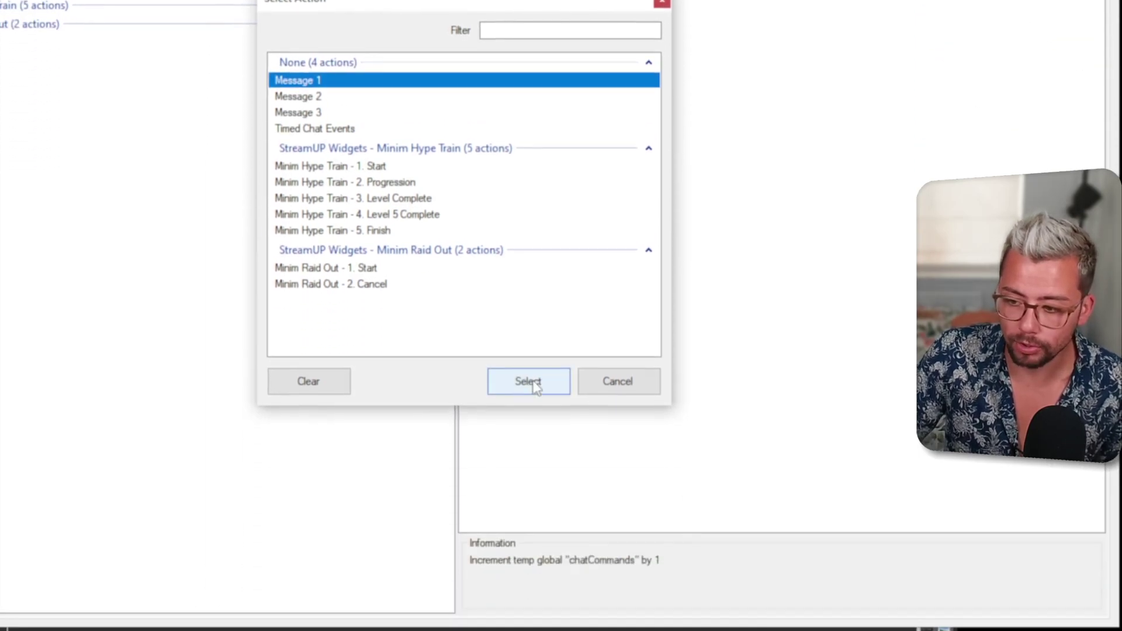
{"action": "left_click", "coordinate": [528, 588]}
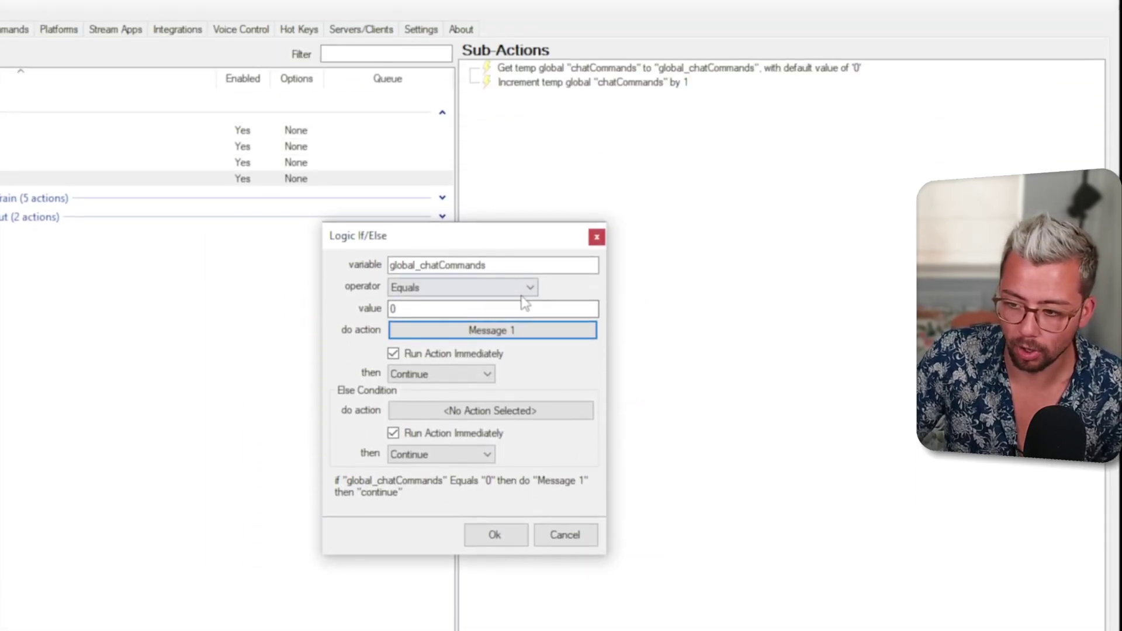
{"action": "left_click", "coordinate": [422, 375]}
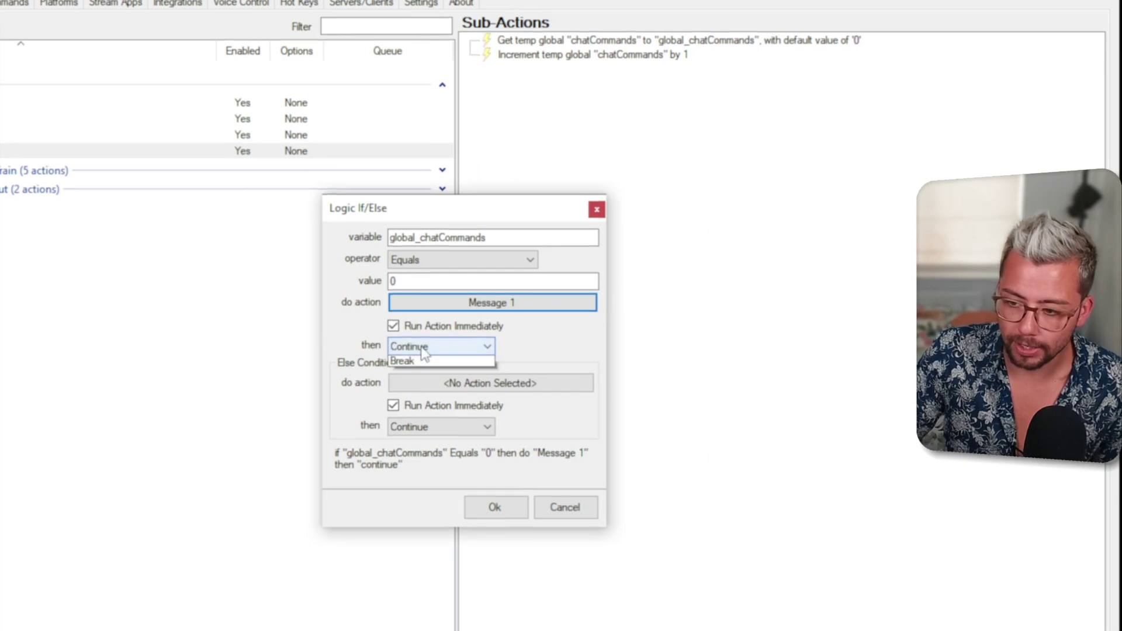
{"action": "left_click", "coordinate": [412, 361]}
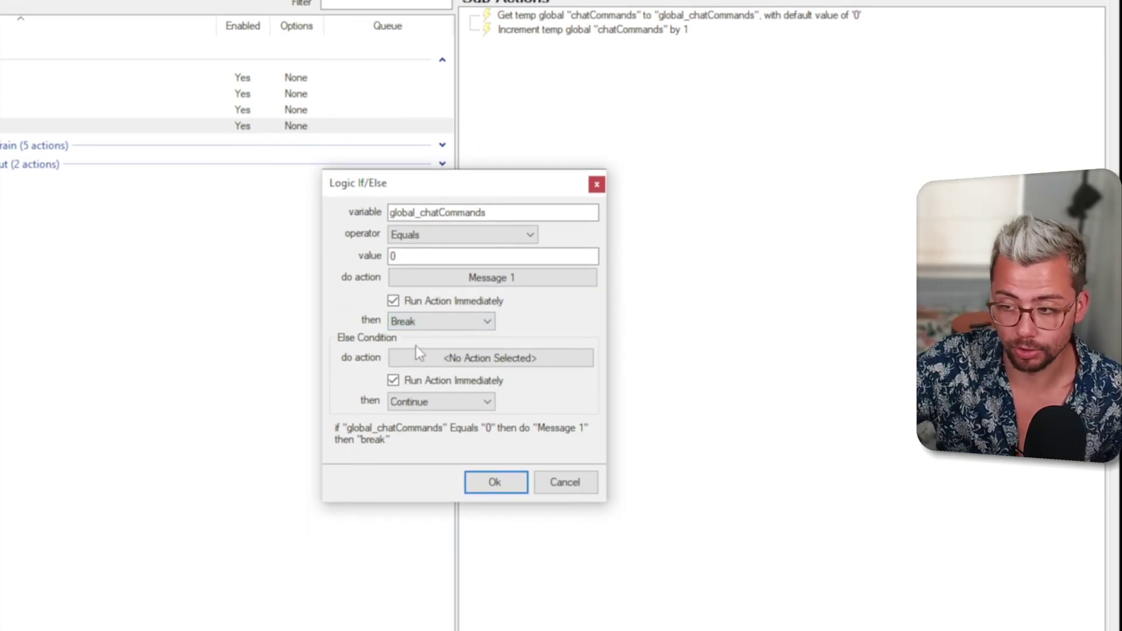
{"action": "left_click", "coordinate": [494, 482]}
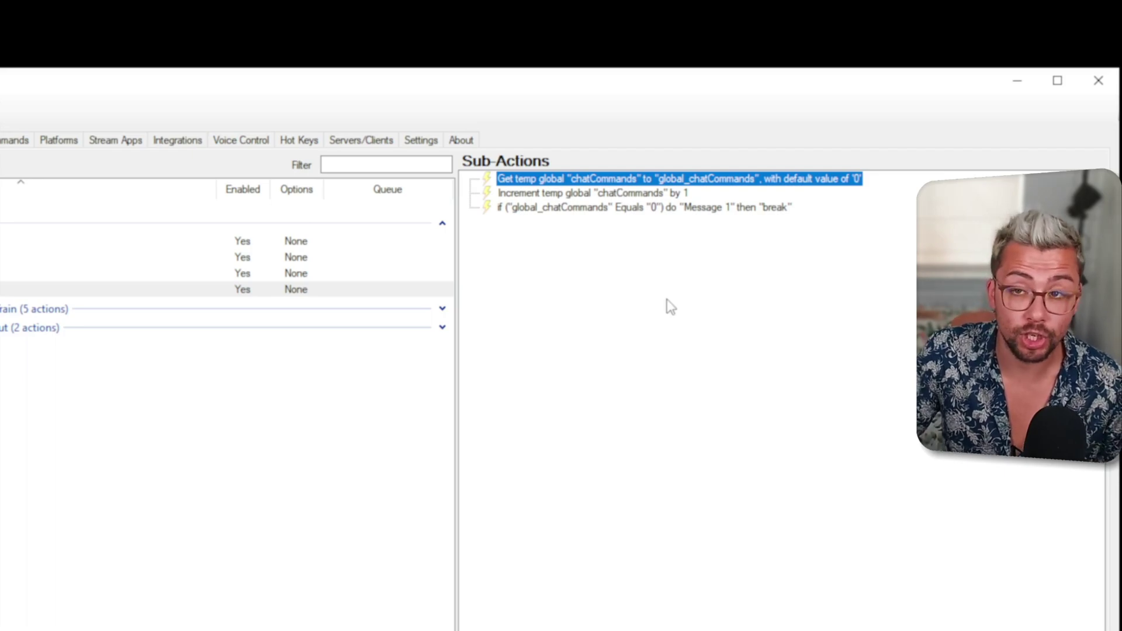
Step: Duplicate the Message 1 condition and make the copy run Message 2 when global_chatCommands equals 1
{"action": "right_click", "coordinate": [549, 212]}
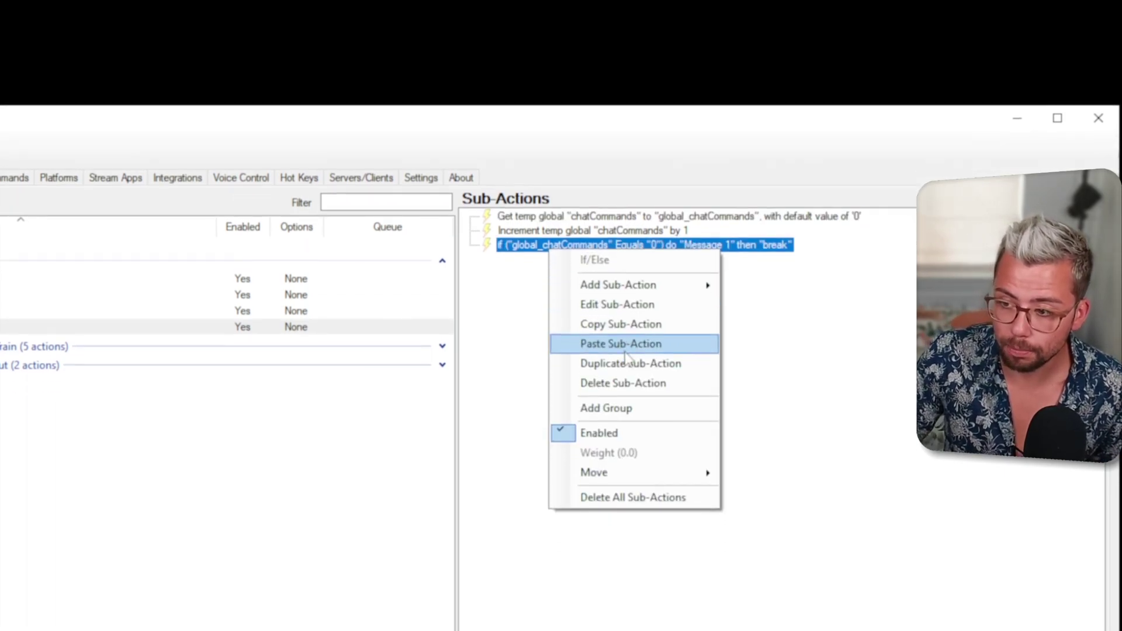
{"action": "left_click", "coordinate": [630, 363]}
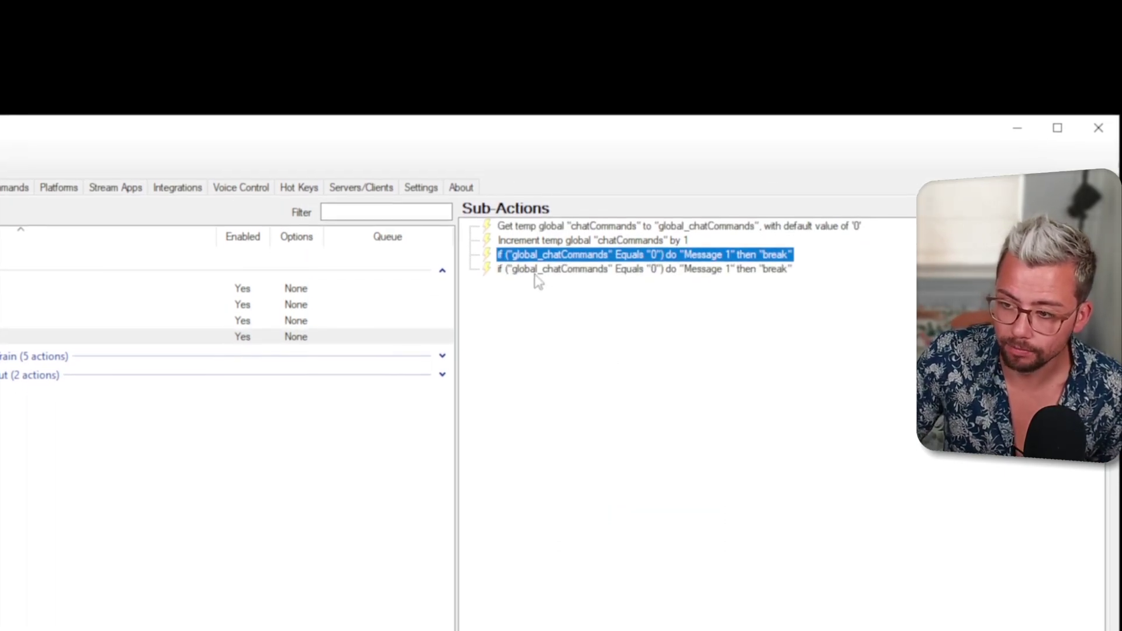
{"action": "double_click", "coordinate": [560, 286]}
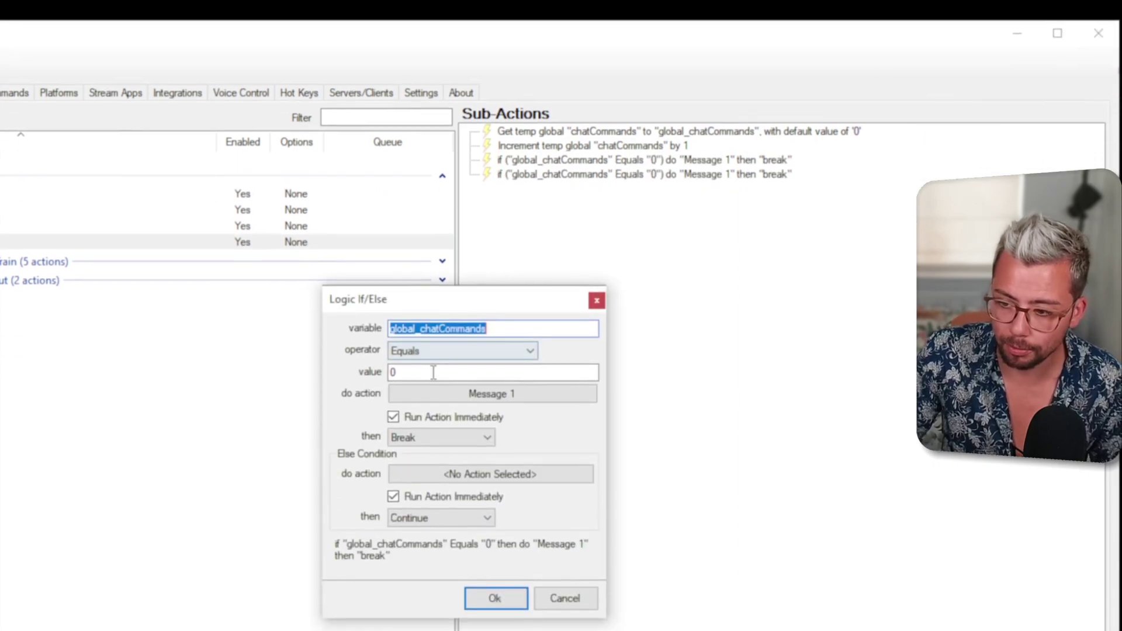
{"action": "key", "text": "Tab"}
{"action": "key", "text": "Tab"}
{"action": "type", "text": "1"}
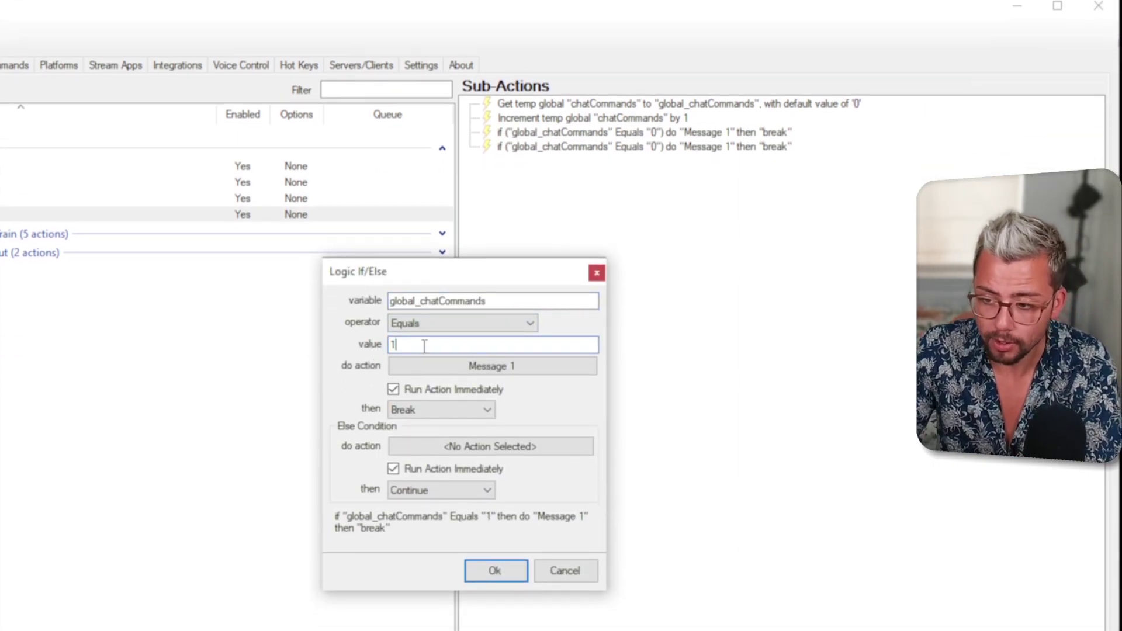
{"action": "left_click", "coordinate": [471, 369]}
{"action": "left_click", "coordinate": [336, 329]}
{"action": "double_click", "coordinate": [337, 302]}
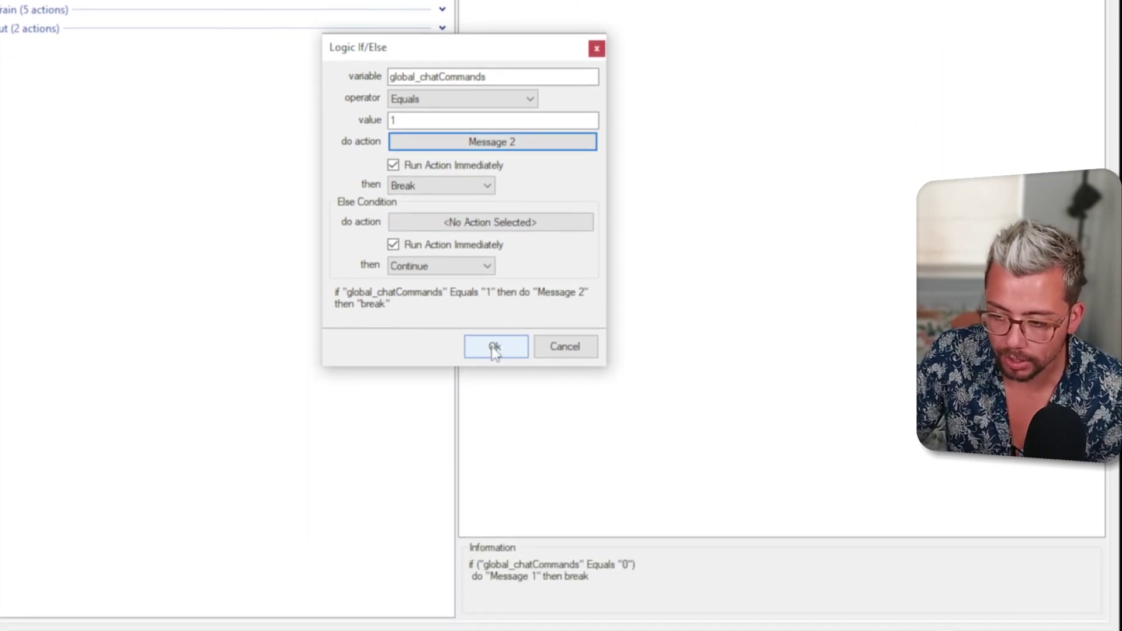
{"action": "left_click", "coordinate": [494, 347]}
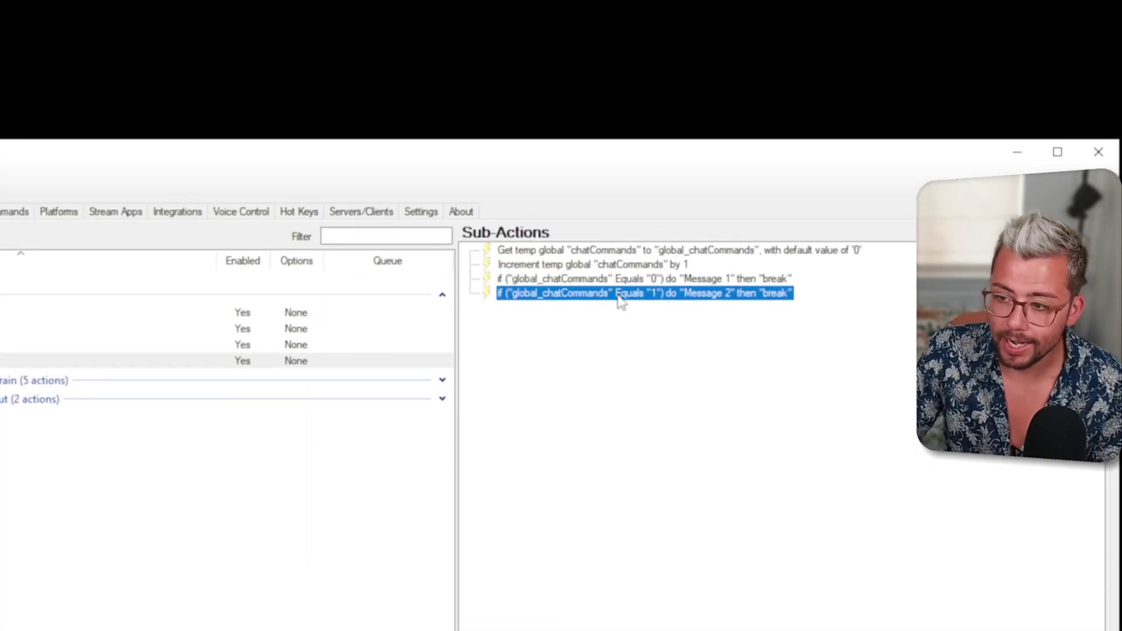
Step: Duplicate the Message 2 condition and make the copy run Message 3 when global_chatCommands equals 3
{"action": "right_click", "coordinate": [621, 300]}
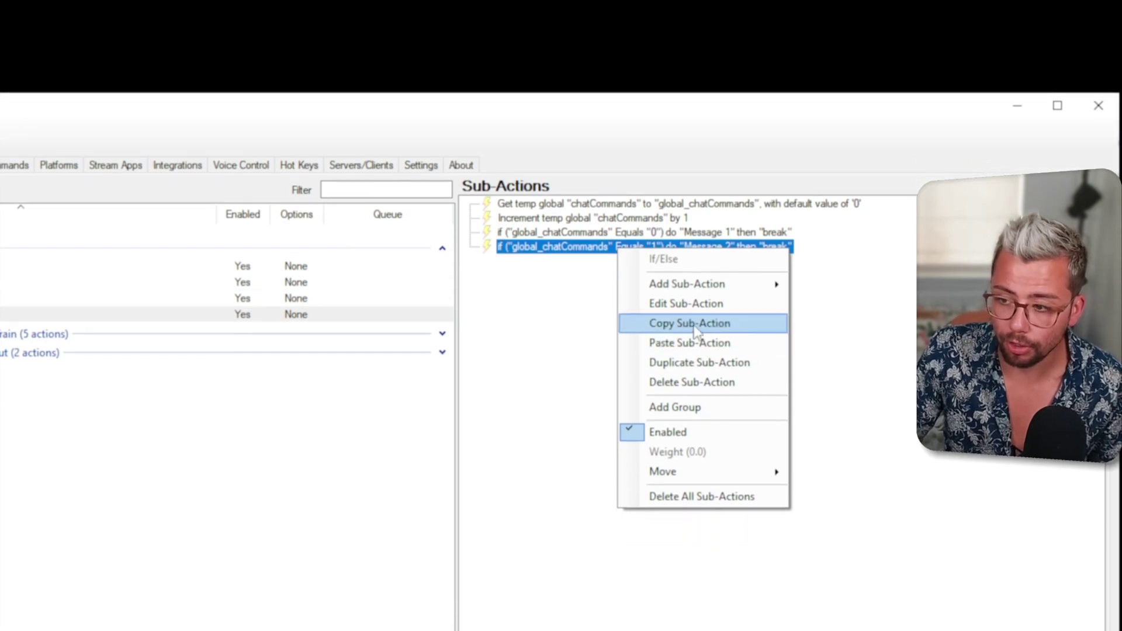
{"action": "left_click", "coordinate": [707, 358]}
{"action": "double_click", "coordinate": [596, 253]}
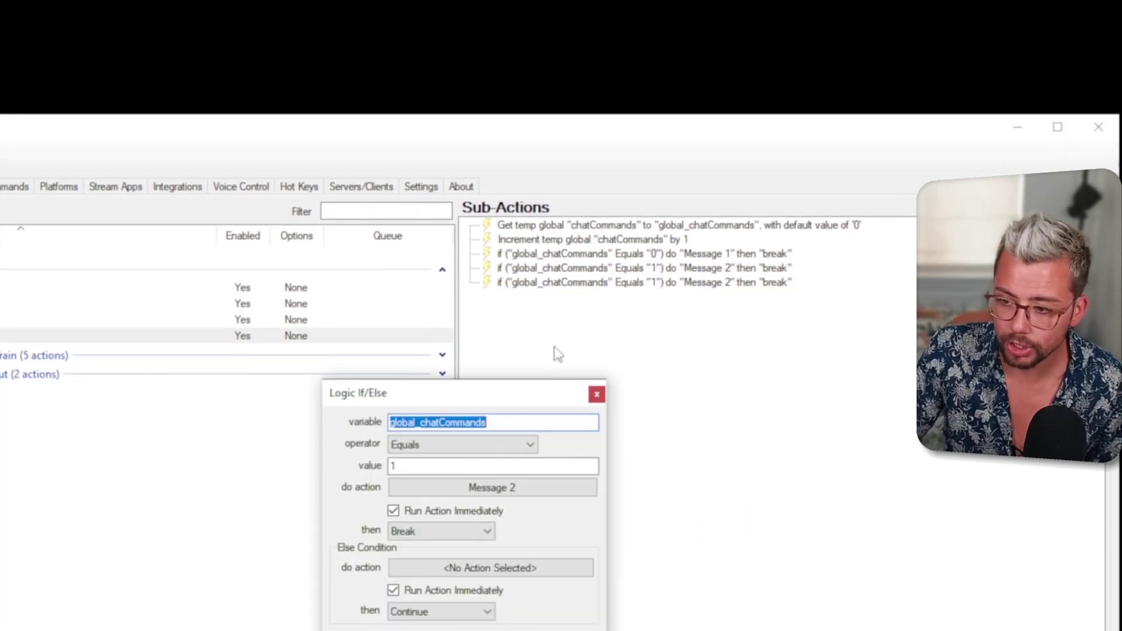
{"action": "double_click", "coordinate": [388, 396]}
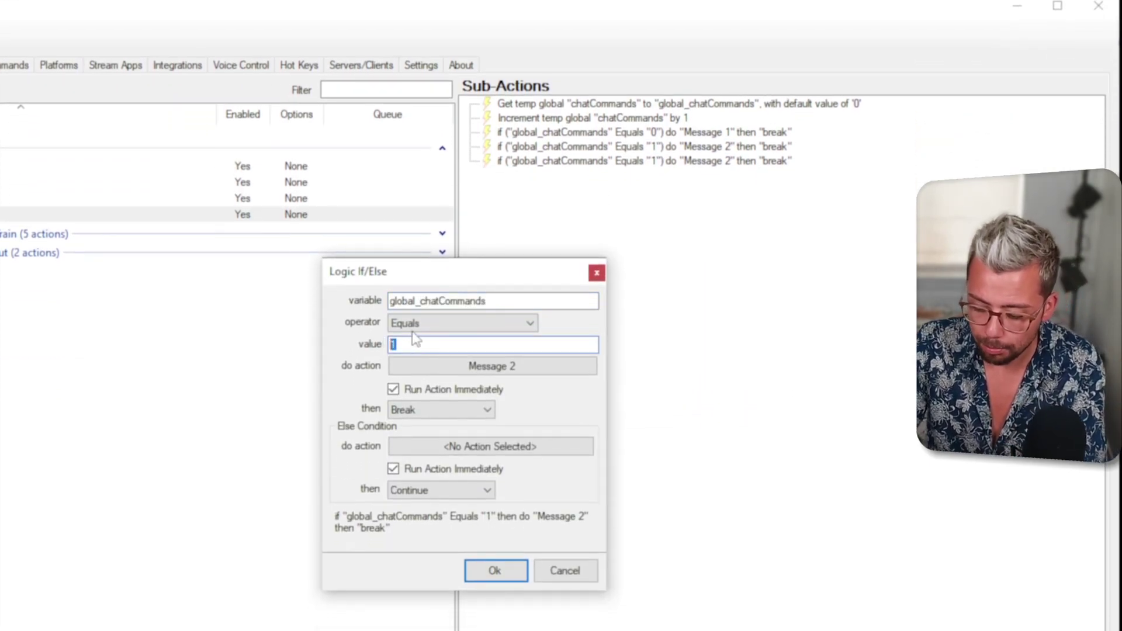
{"action": "type", "text": "3"}
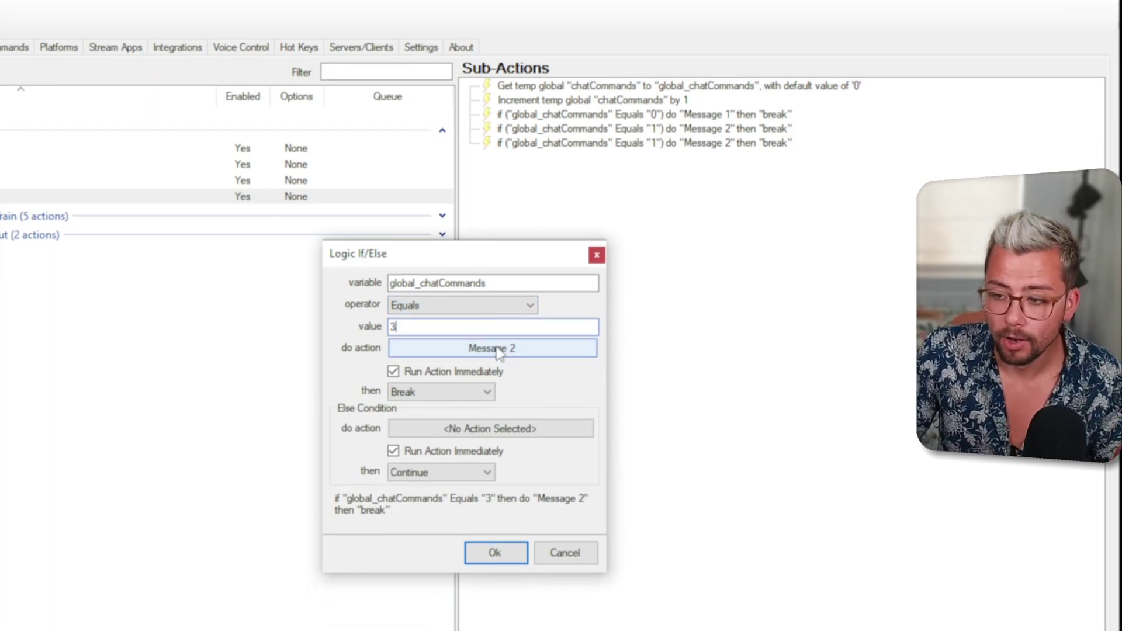
{"action": "left_click", "coordinate": [491, 365]}
{"action": "left_click", "coordinate": [340, 341]}
{"action": "double_click", "coordinate": [340, 325]}
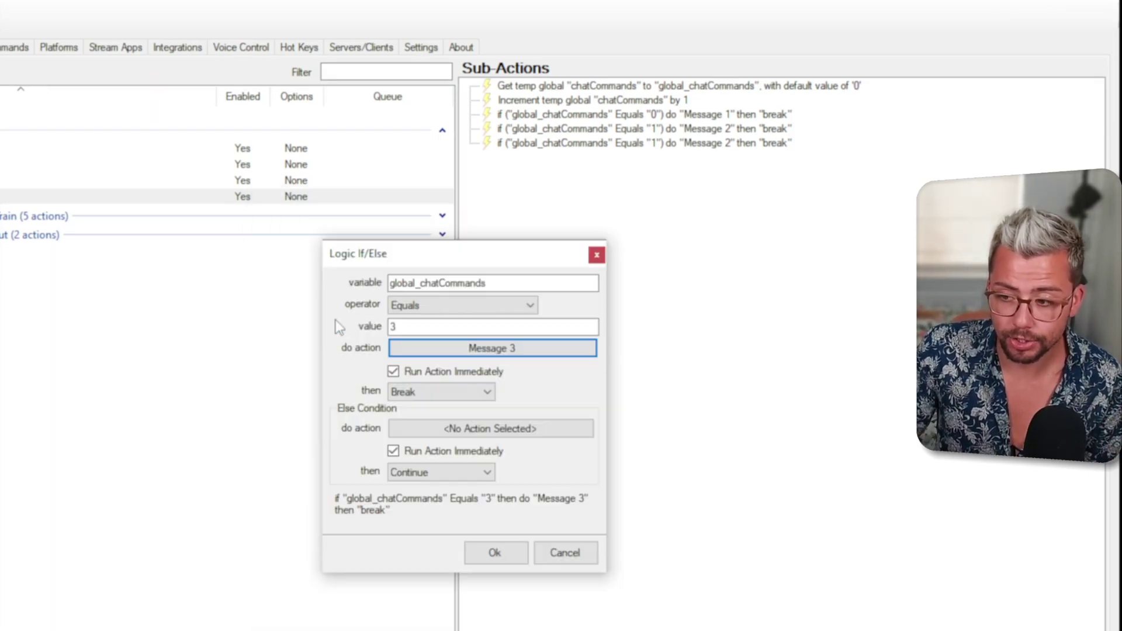
Step: Set the Message 3 condition to Continue after running its action, and save it
{"action": "left_click", "coordinate": [419, 391]}
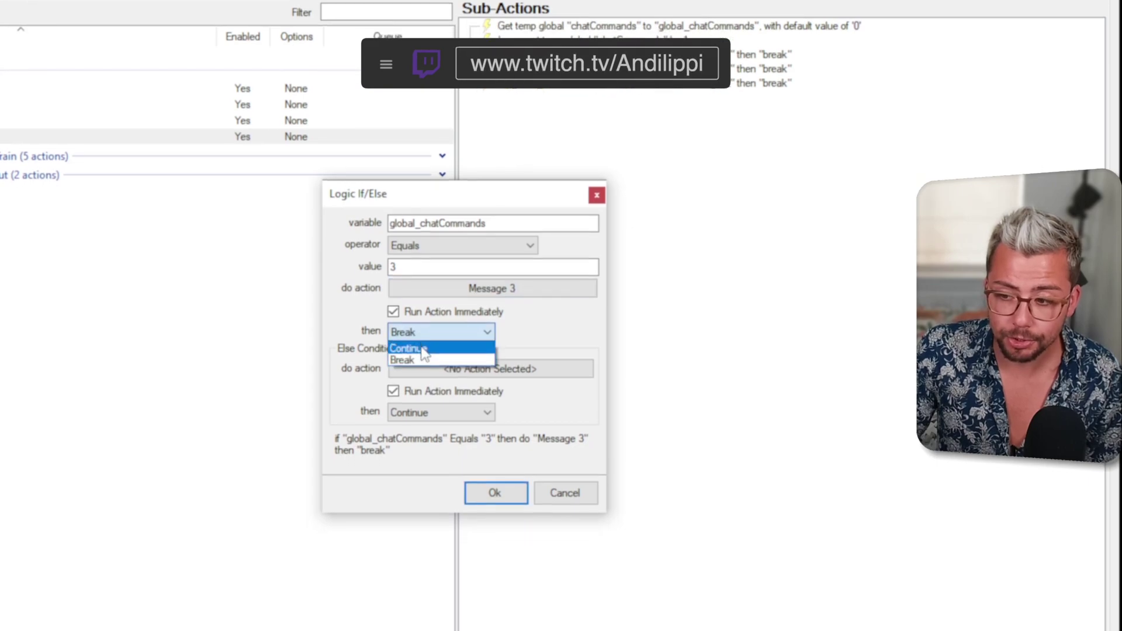
{"action": "left_click", "coordinate": [421, 349]}
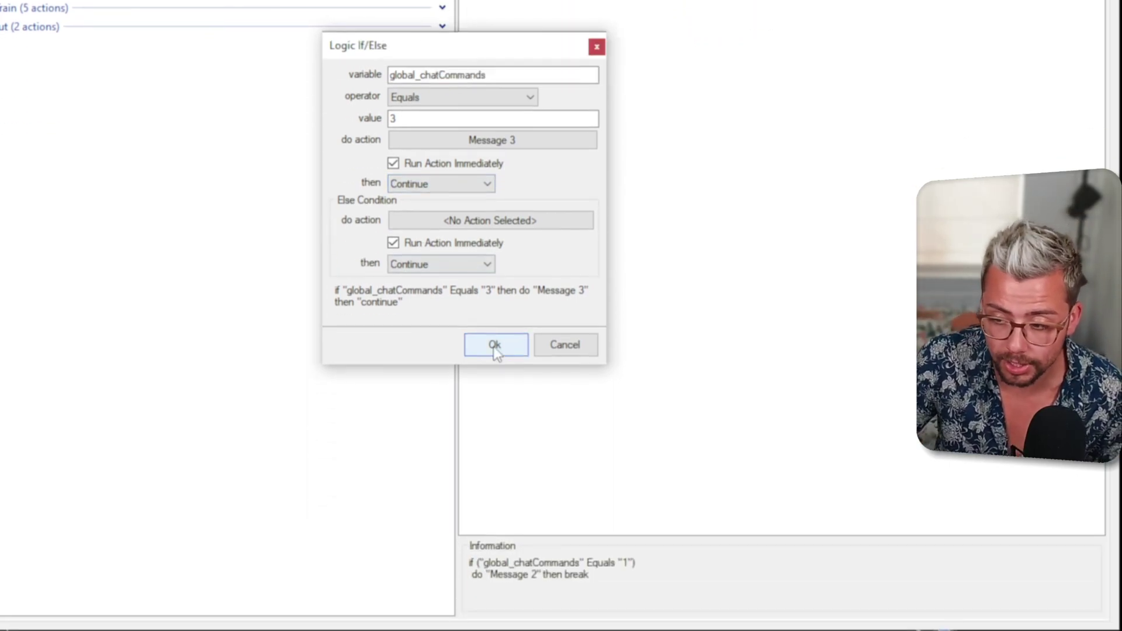
{"action": "left_click", "coordinate": [494, 346]}
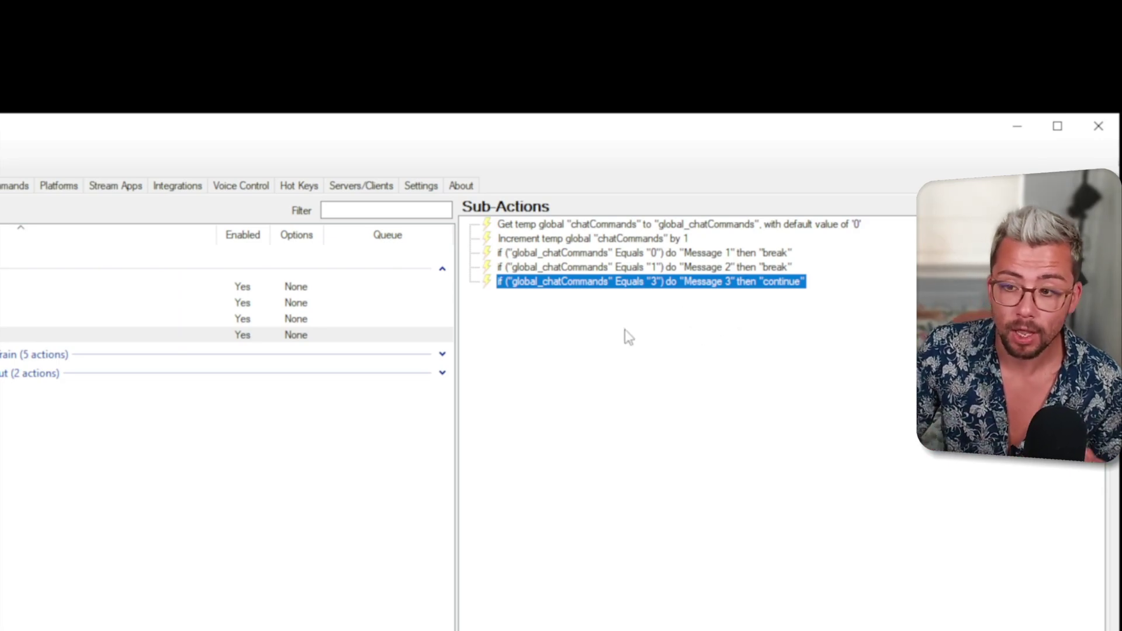
Step: Add a Global (Set) sub-action with a Global destination, persistence turned off and the variable name chatCommands
{"action": "right_click", "coordinate": [600, 321]}
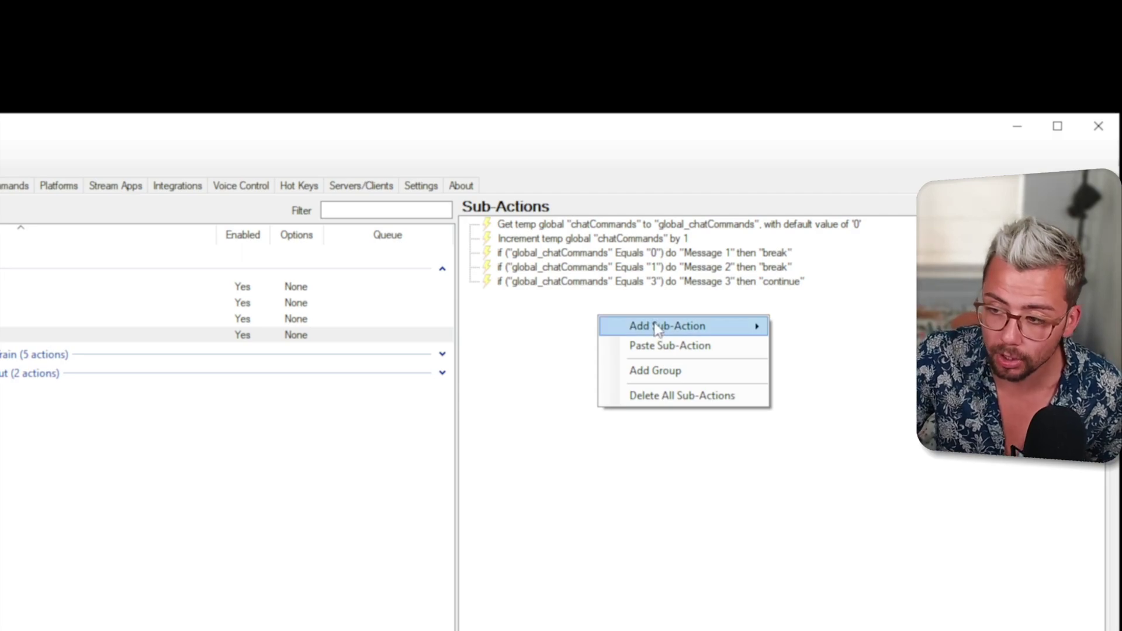
{"action": "mouse_move", "coordinate": [657, 326]}
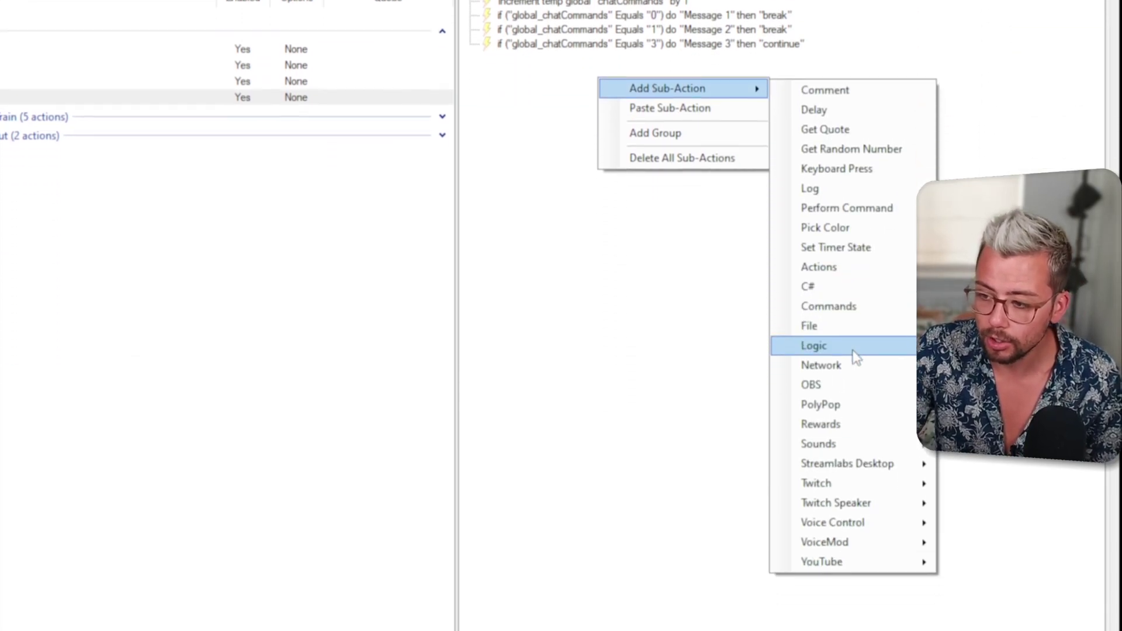
{"action": "mouse_move", "coordinate": [854, 402]}
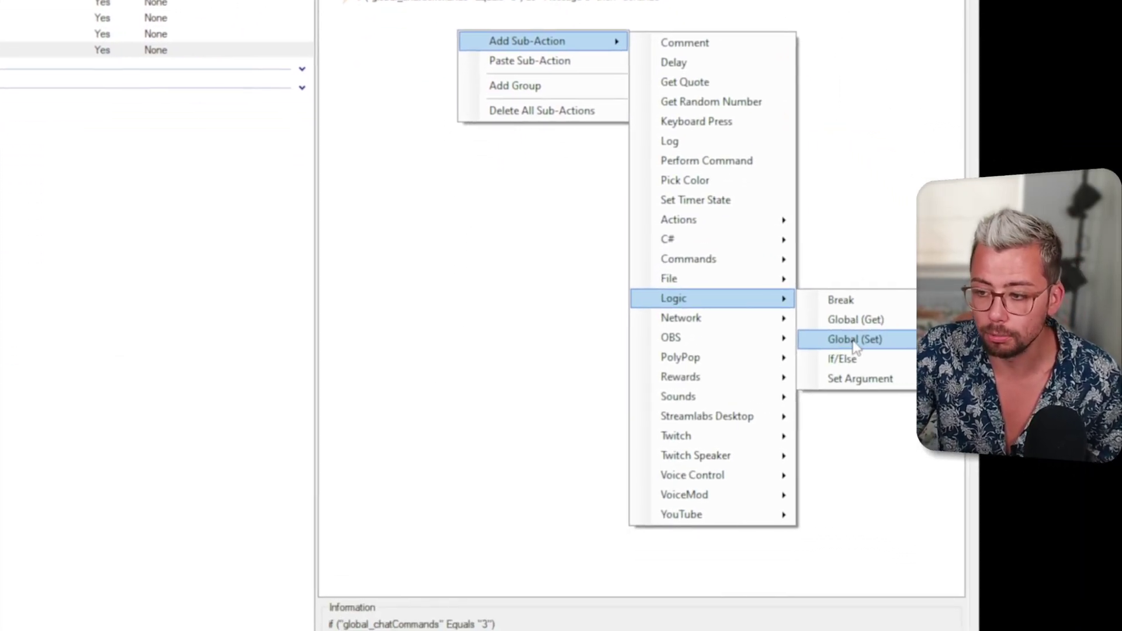
{"action": "left_click", "coordinate": [854, 340]}
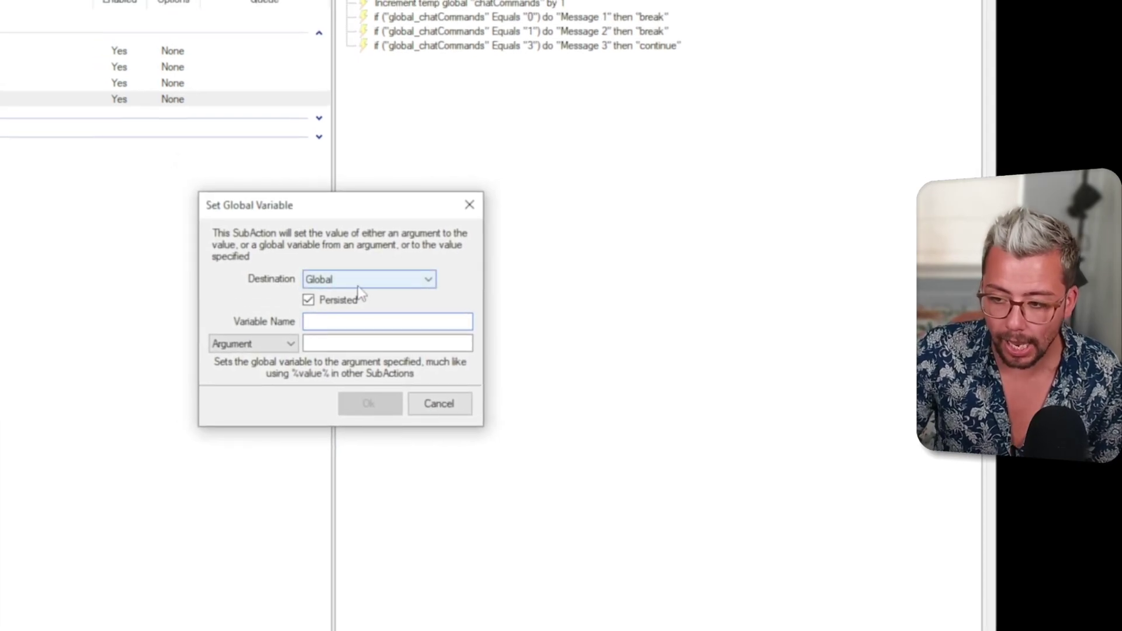
{"action": "left_click", "coordinate": [308, 300]}
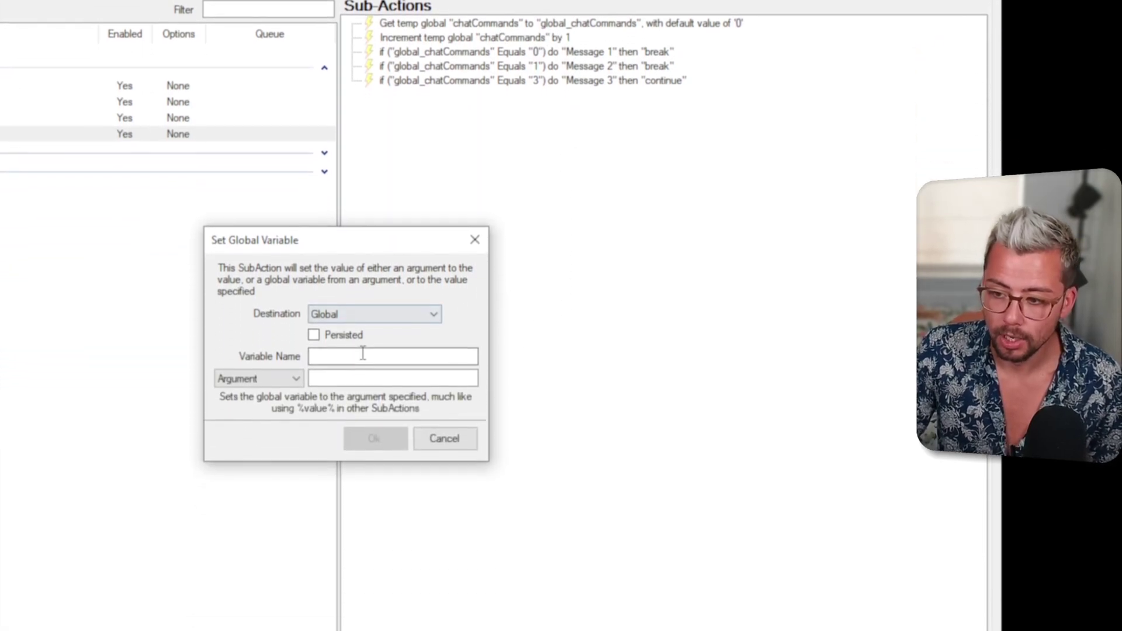
{"action": "left_click", "coordinate": [328, 619]}
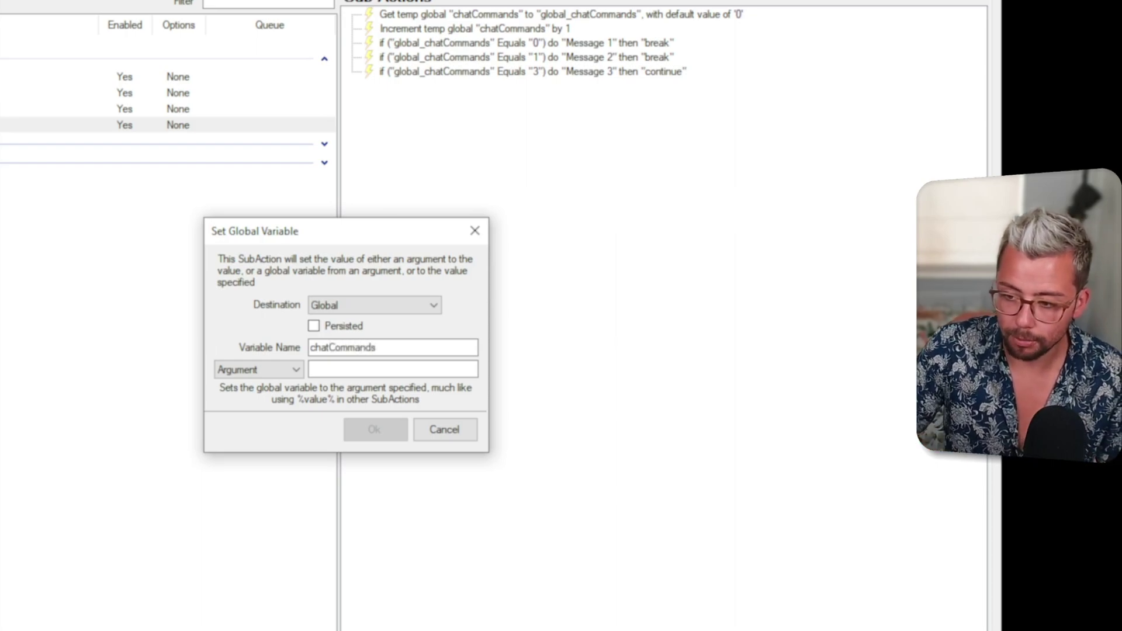
Step: Make the sub-action set chatCommands to a fixed Value of 0, and save it
{"action": "left_click", "coordinate": [288, 369]}
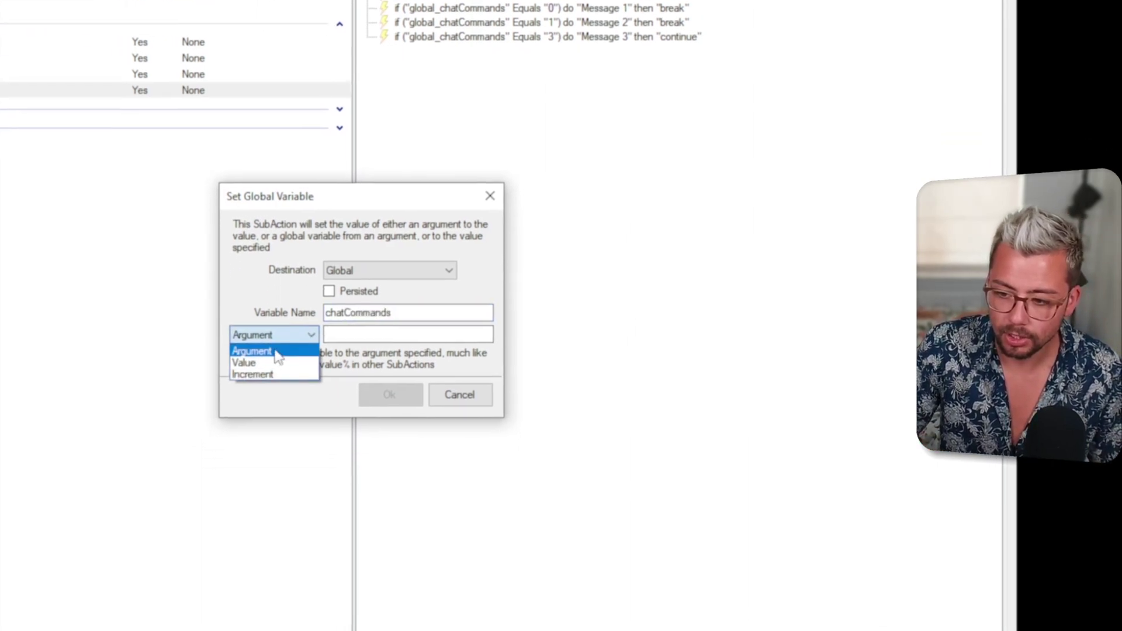
{"action": "left_click", "coordinate": [252, 363]}
{"action": "left_click", "coordinate": [383, 336]}
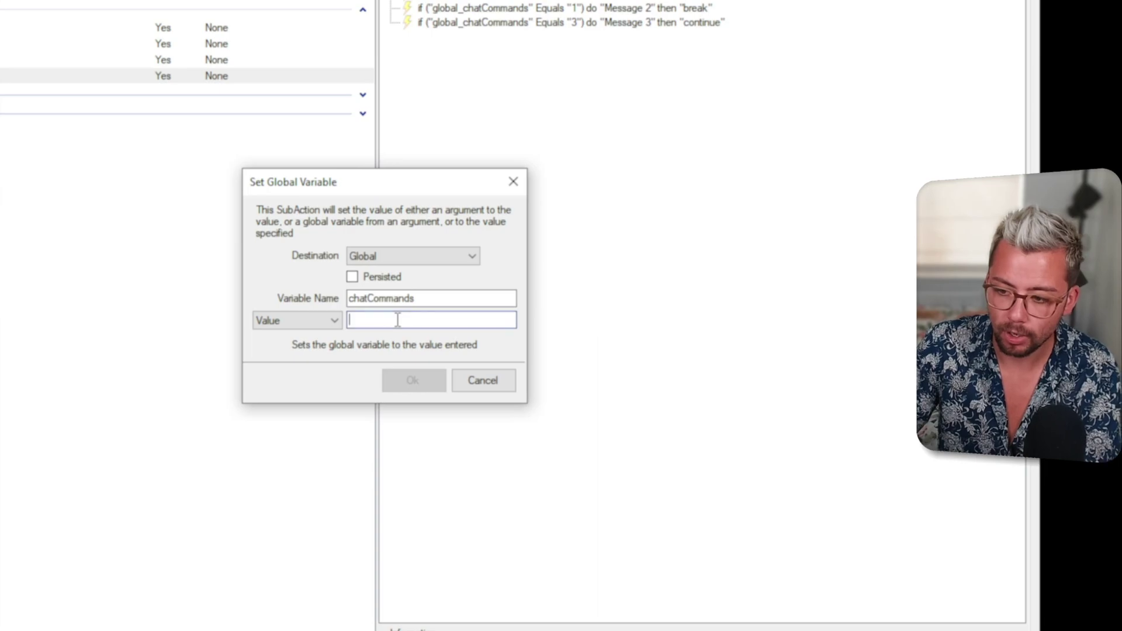
{"action": "type", "text": "0"}
{"action": "left_click", "coordinate": [417, 381]}
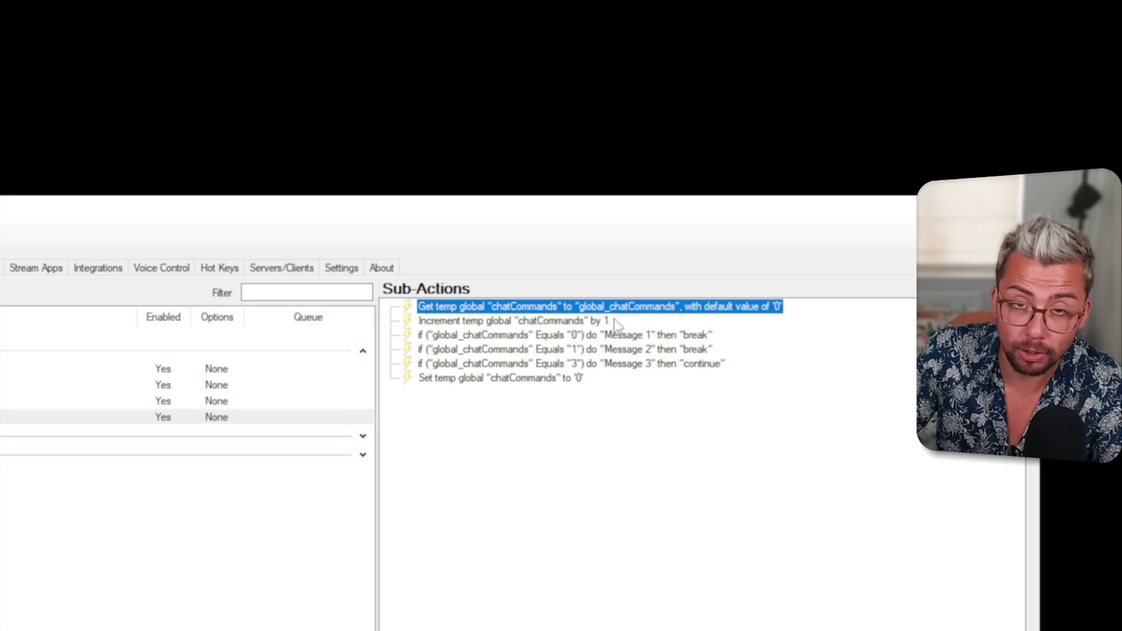
Step: Change the Message 3 condition to run when global_chatCommands equals 2, and save it
{"action": "double_click", "coordinate": [580, 340]}
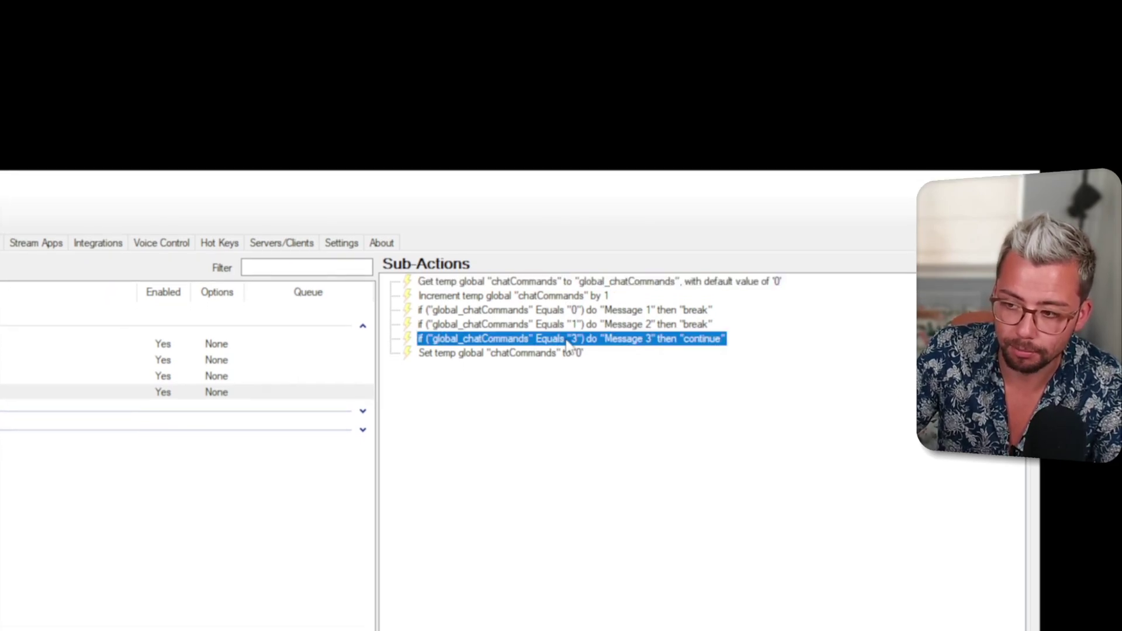
{"action": "type", "text": "2"}
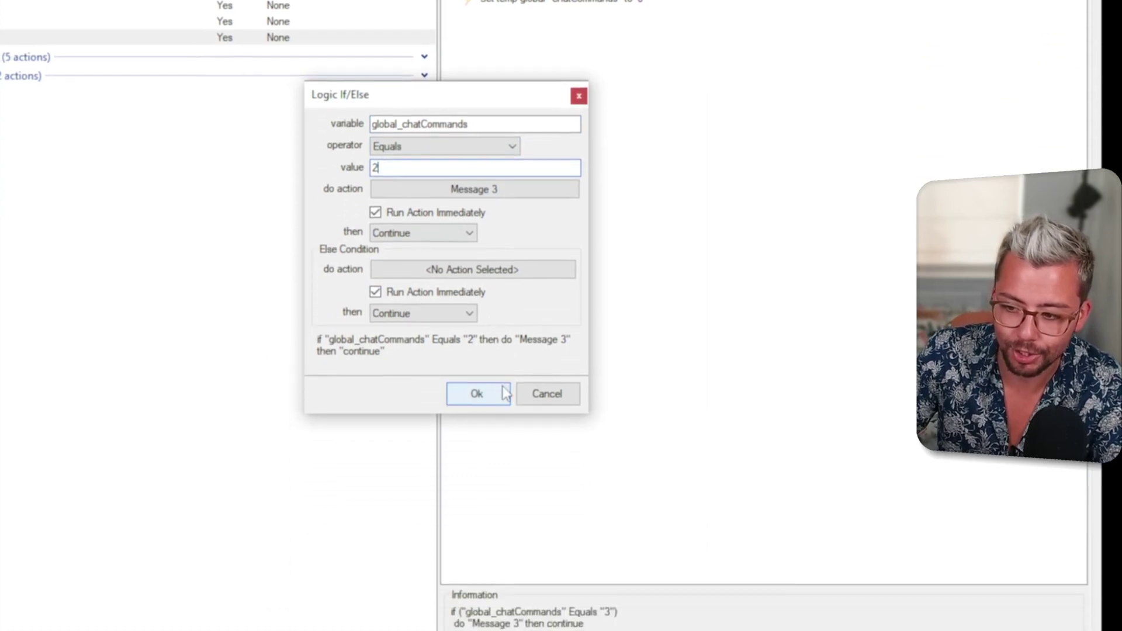
{"action": "left_click", "coordinate": [498, 573]}
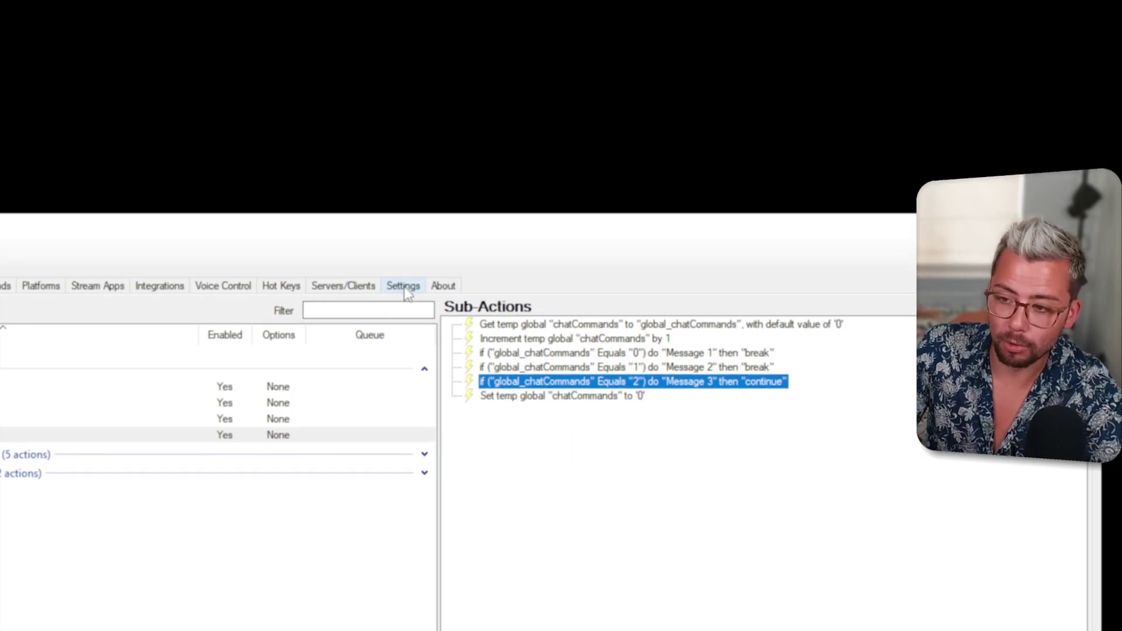
Step: Start a new repeating timed action named Chat Commands with an interval of 5 seconds
{"action": "left_click", "coordinate": [407, 293]}
{"action": "right_click", "coordinate": [43, 448]}
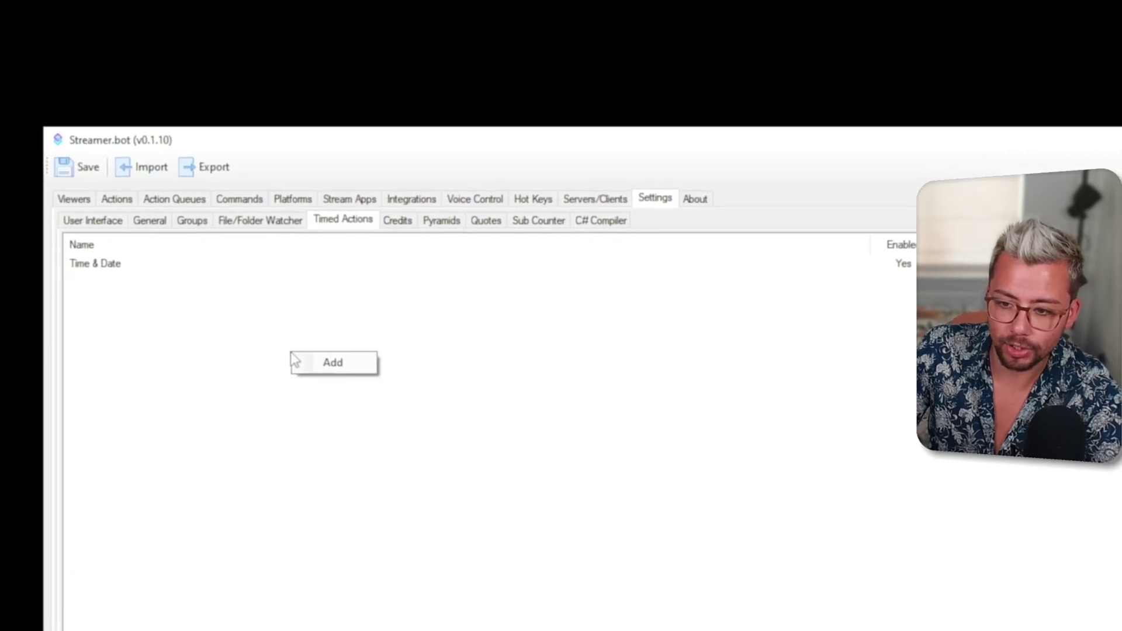
{"action": "left_click", "coordinate": [299, 361]}
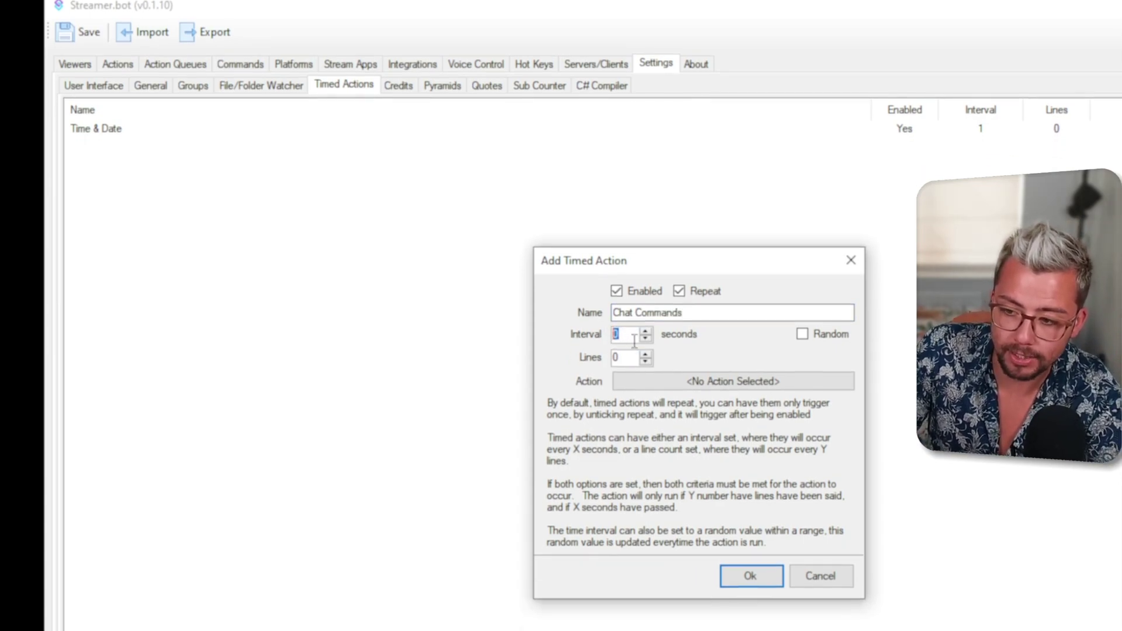
{"action": "type", "text": "5"}
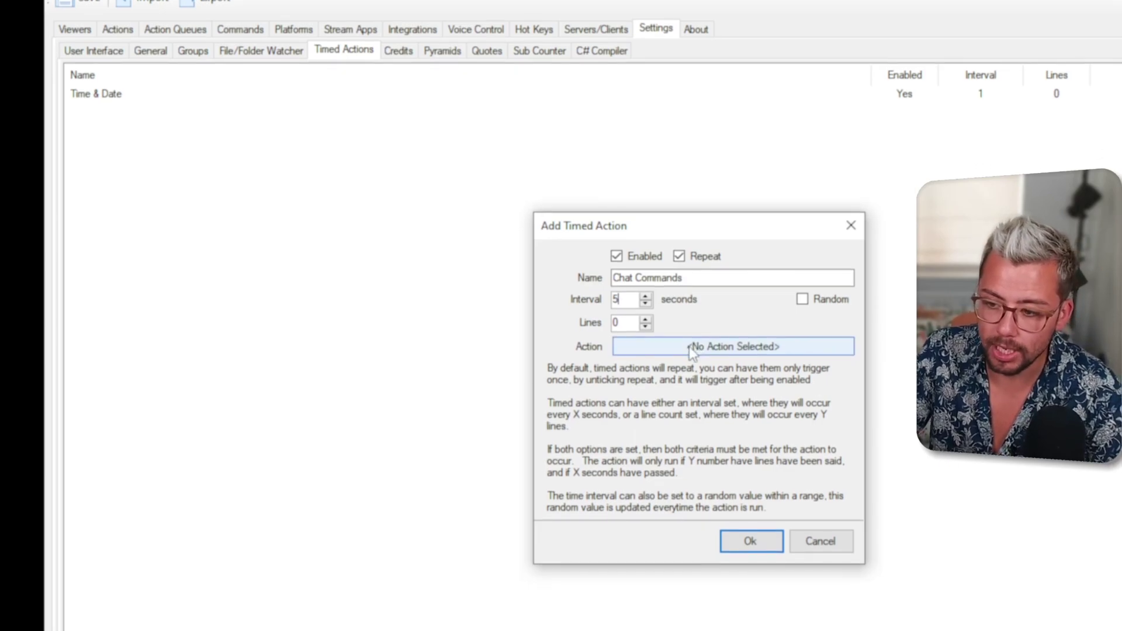
Step: Assign the Timed Chat Events action to the new timed action and save it
{"action": "left_click", "coordinate": [696, 351]}
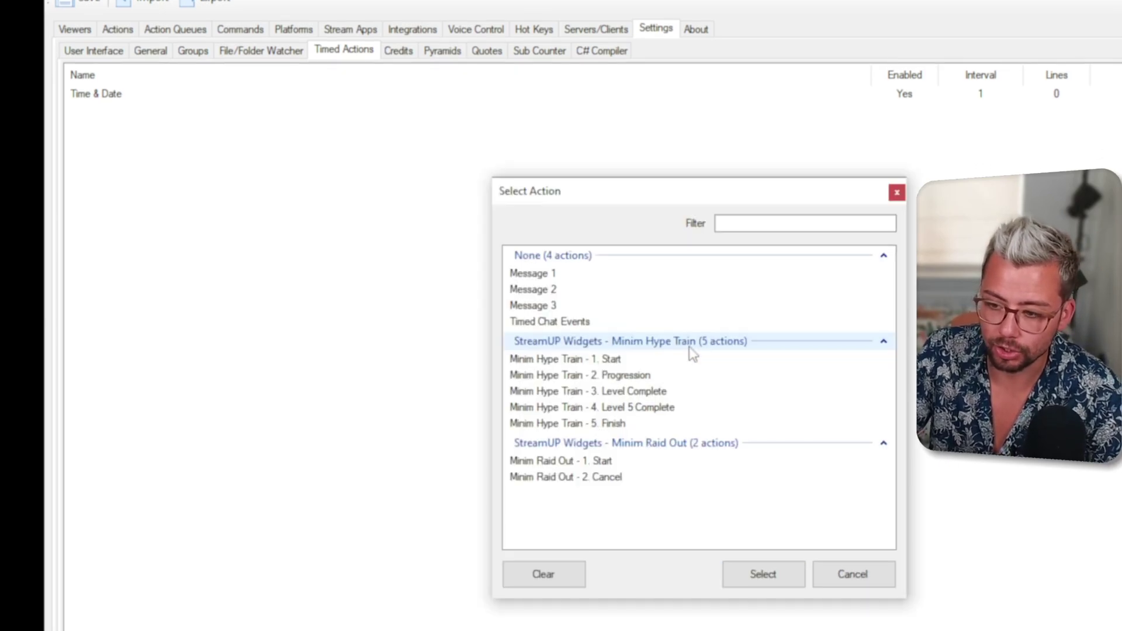
{"action": "double_click", "coordinate": [528, 322]}
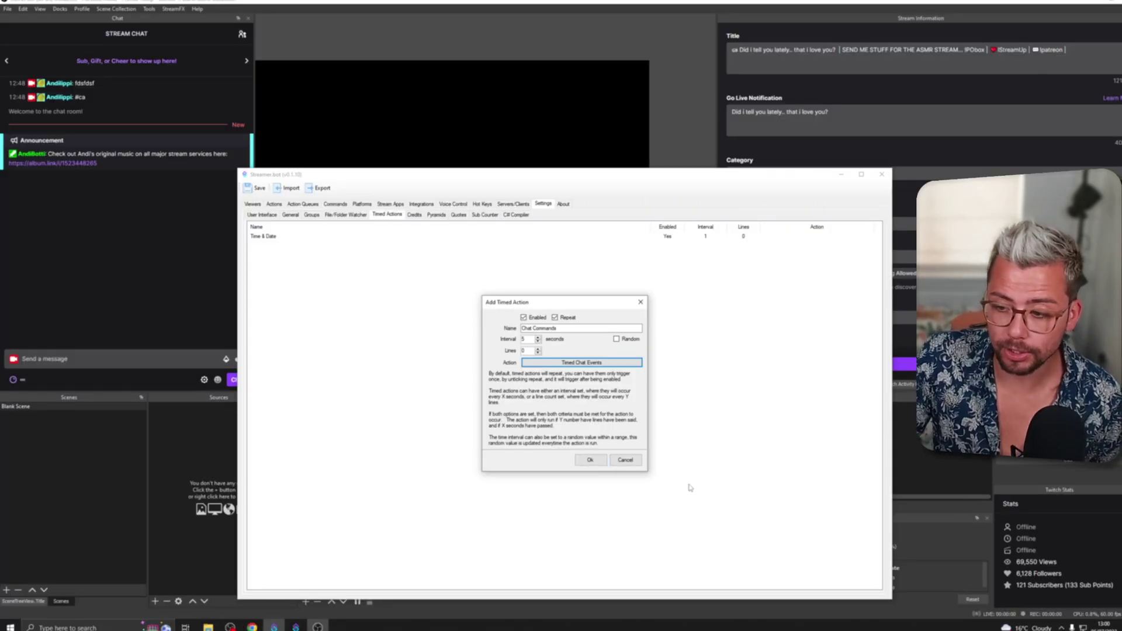
{"action": "left_click", "coordinate": [590, 460]}
Step: Switch to OBS and check in the stream chat whether the timed messages are posted in order
{"action": "left_click", "coordinate": [94, 254]}
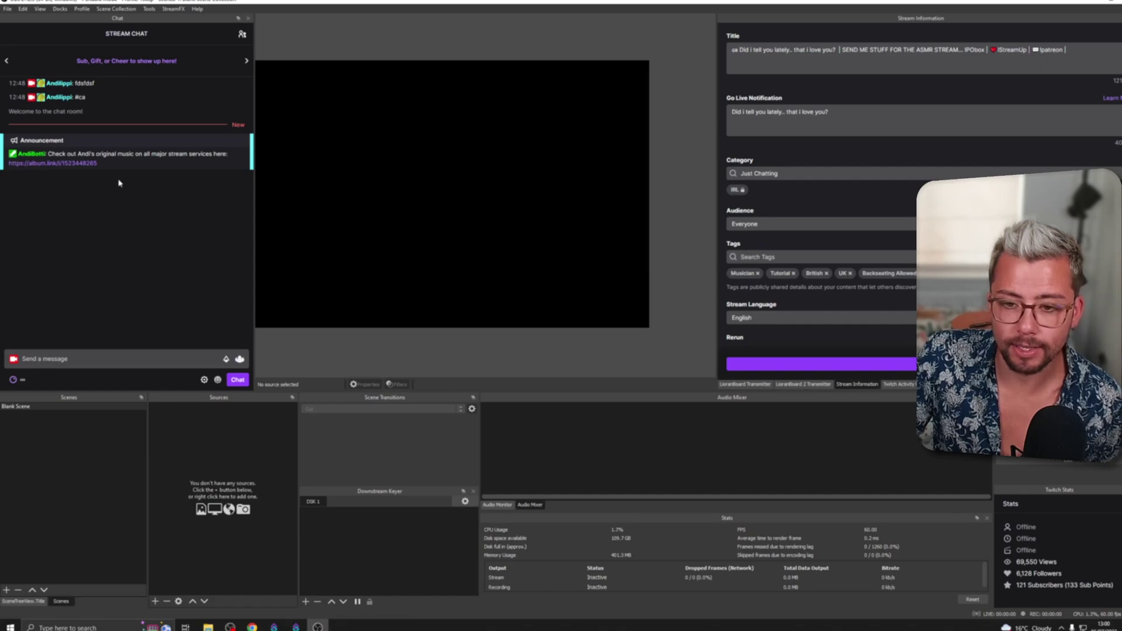
{"action": "left_click_drag", "start_coordinate": [58, 179], "coordinate": [130, 181]}
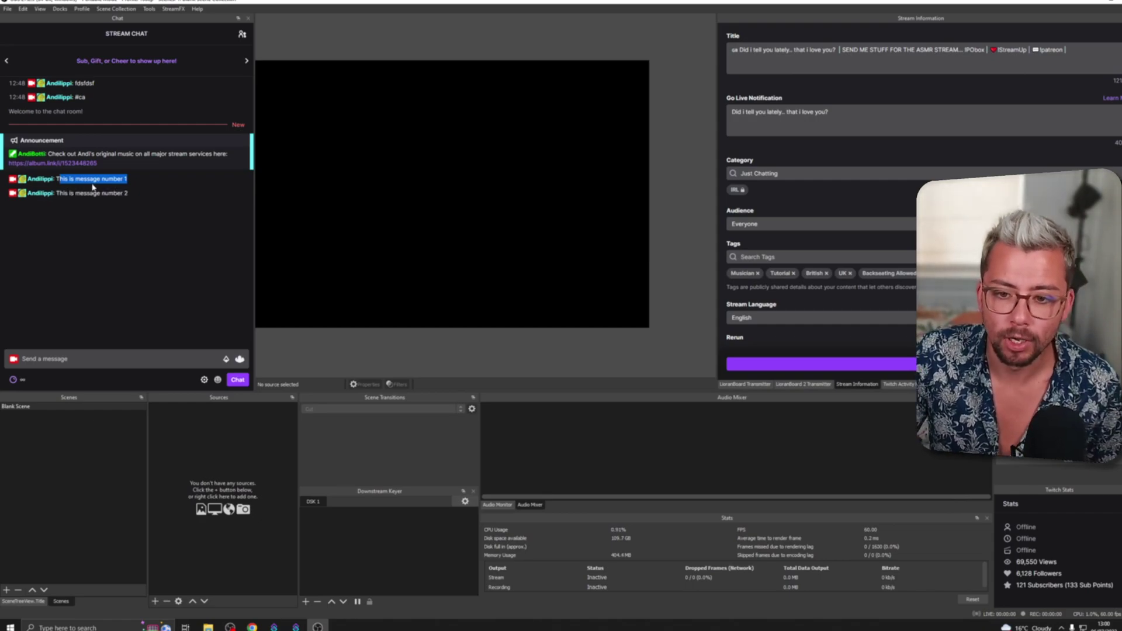
{"action": "left_click", "coordinate": [104, 191]}
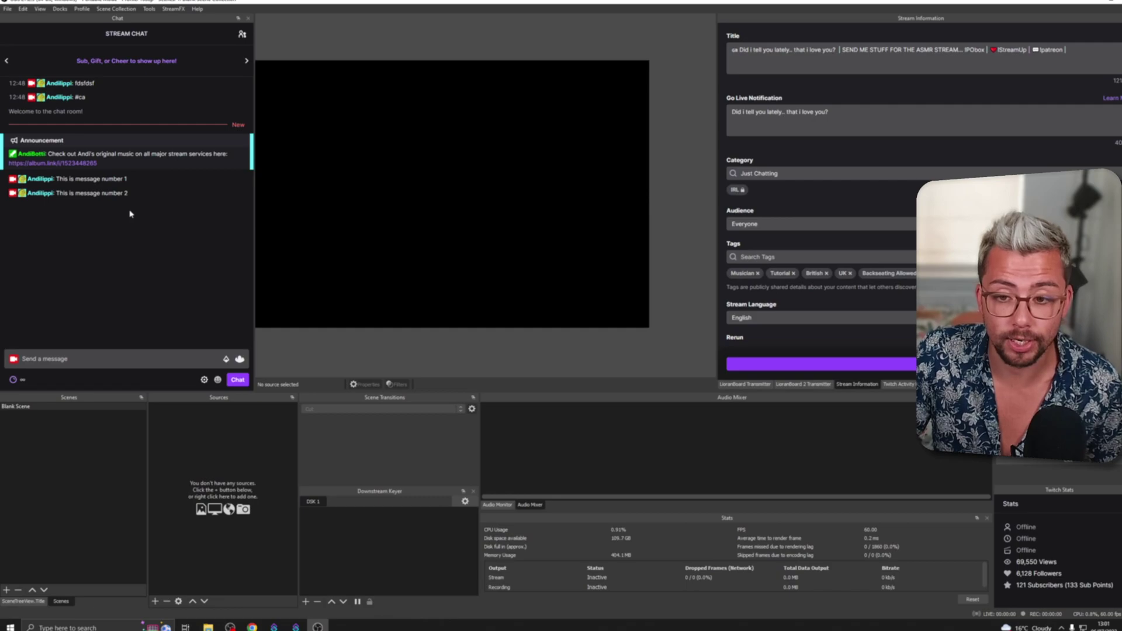
{"action": "mouse_move", "coordinate": [296, 626]}
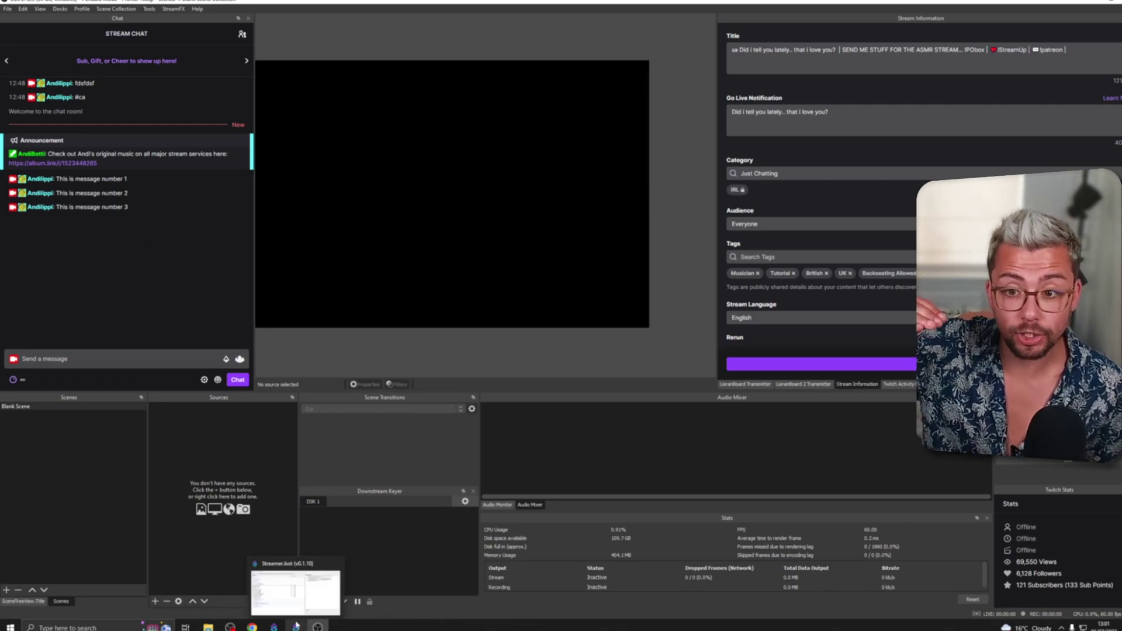